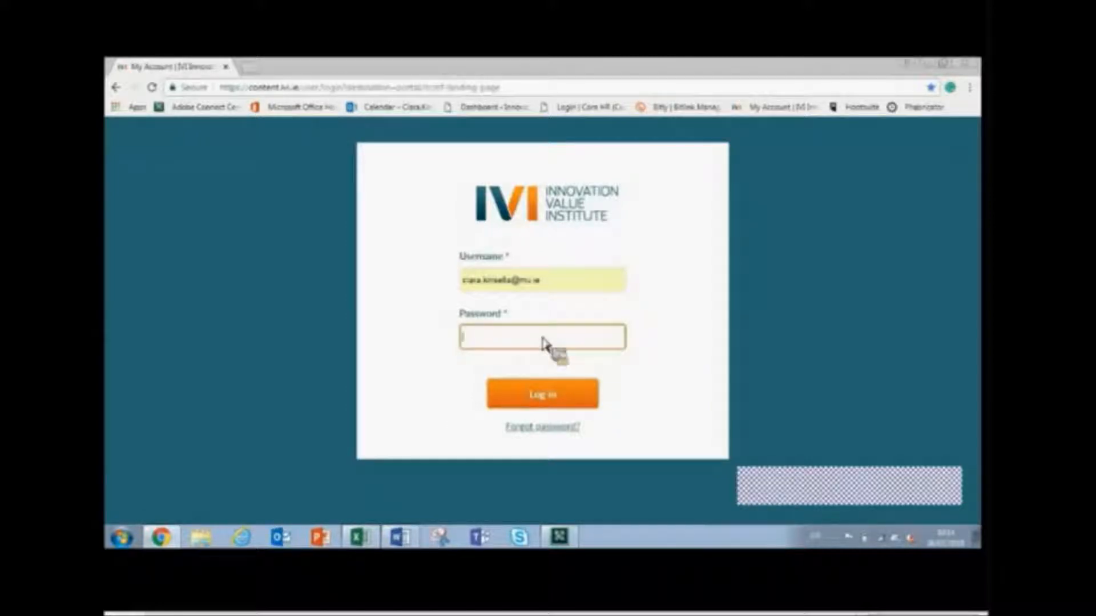
- Log in with the account password and open the Acme Ltd. organization in Surveys and Assessments (beta)
type("**********")
key("Return")
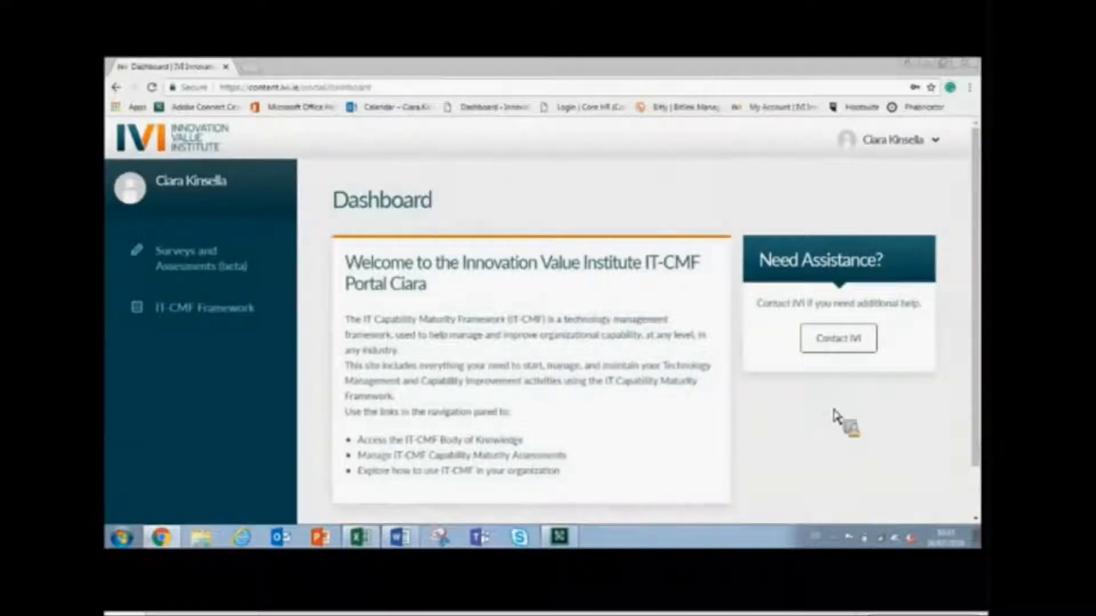
left_click(199, 266)
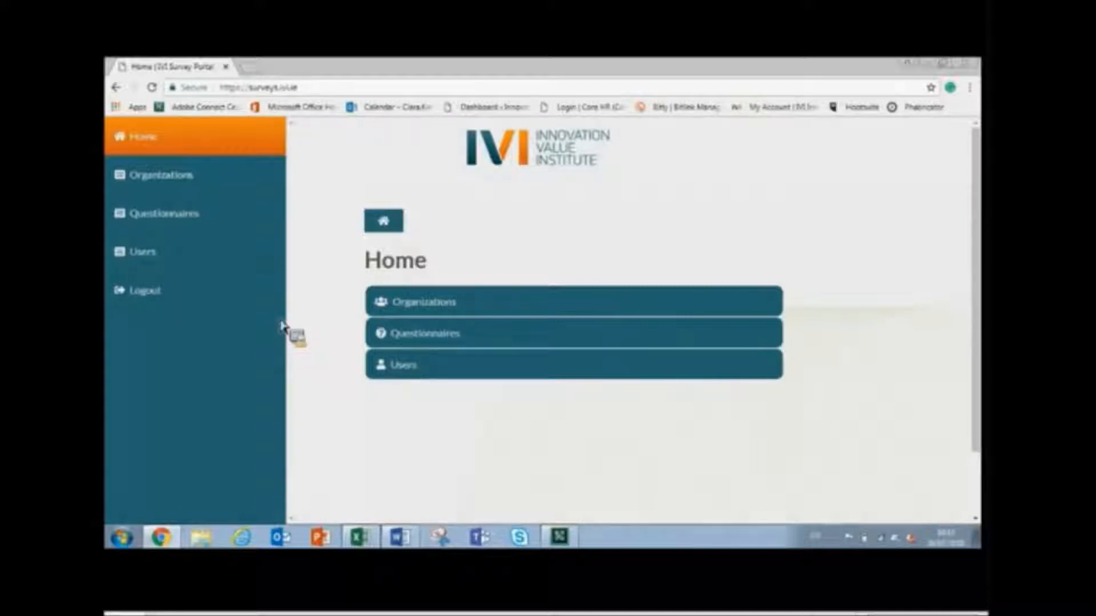
left_click(439, 306)
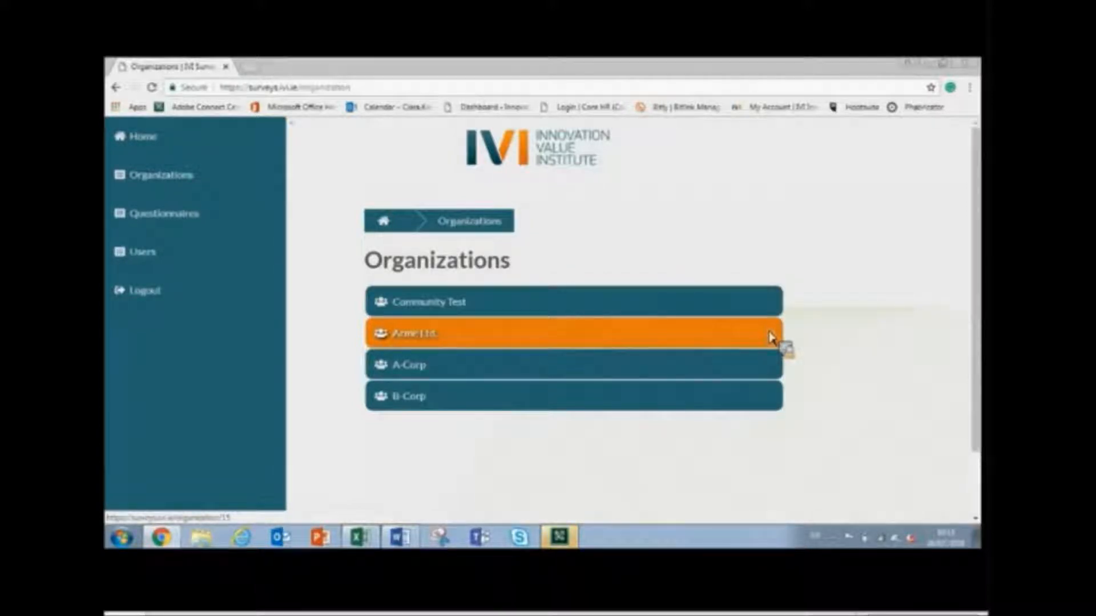
left_click(419, 341)
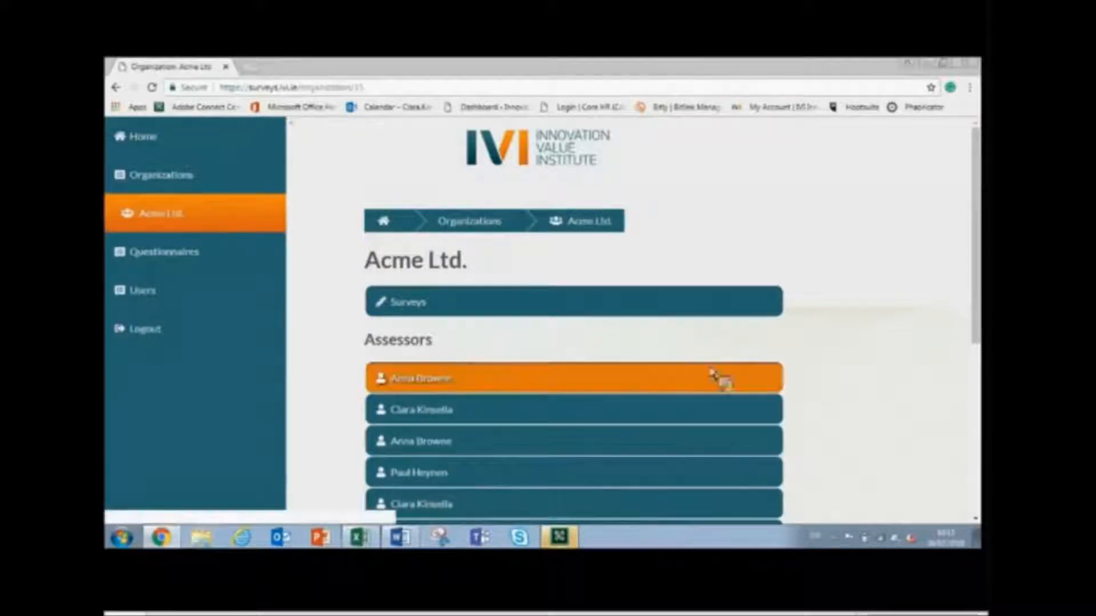
- Examine the lists of assessors and questionnaires available to Acme Ltd
scroll(787, 378, "down", 1)
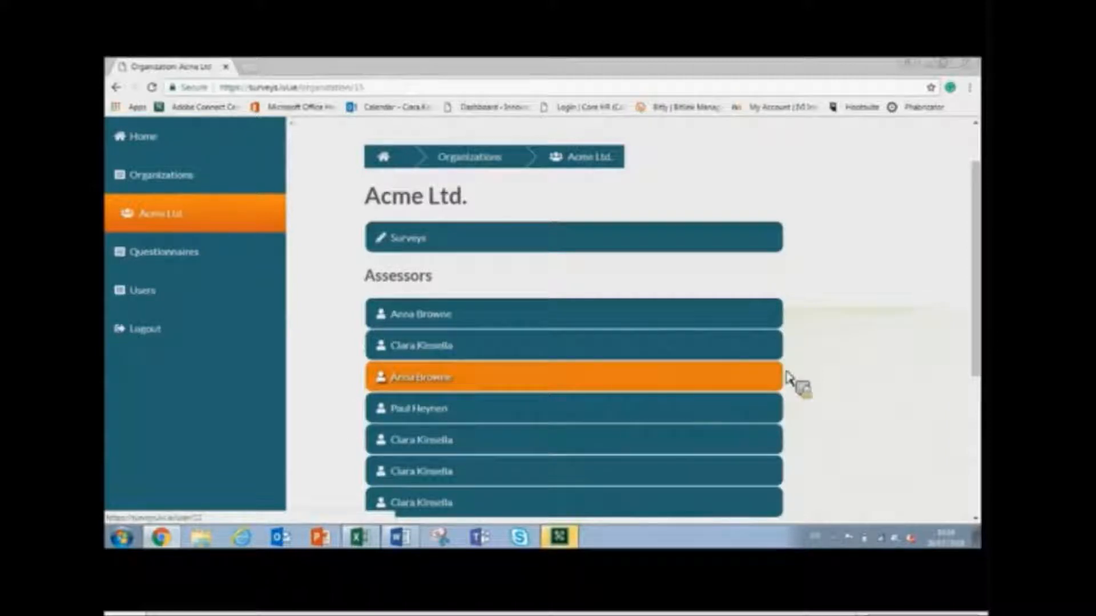
scroll(791, 379, "down", 1)
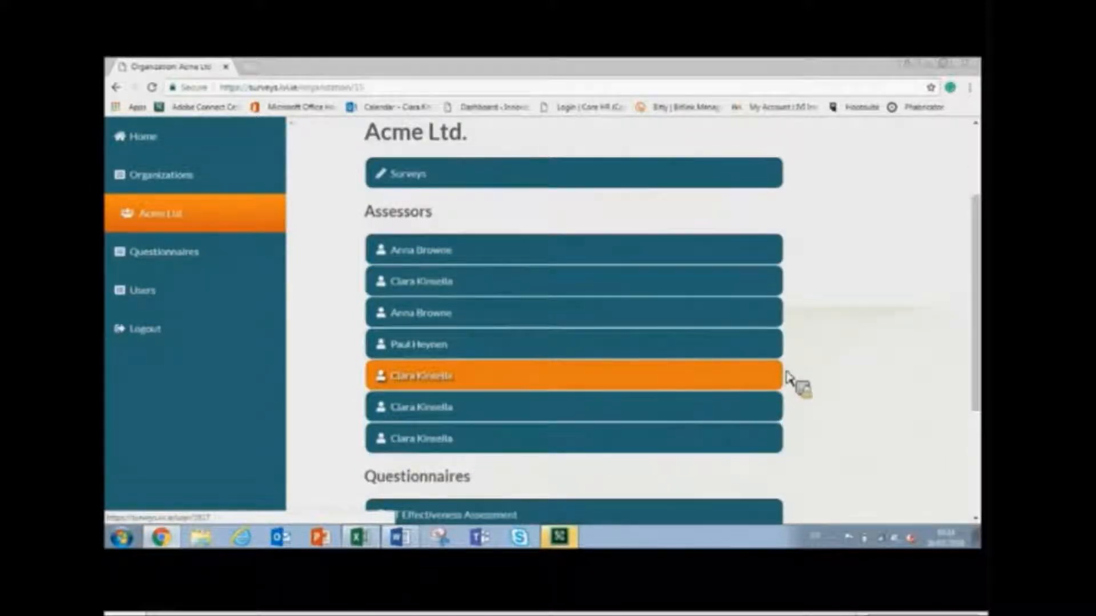
scroll(788, 372, "down", 1)
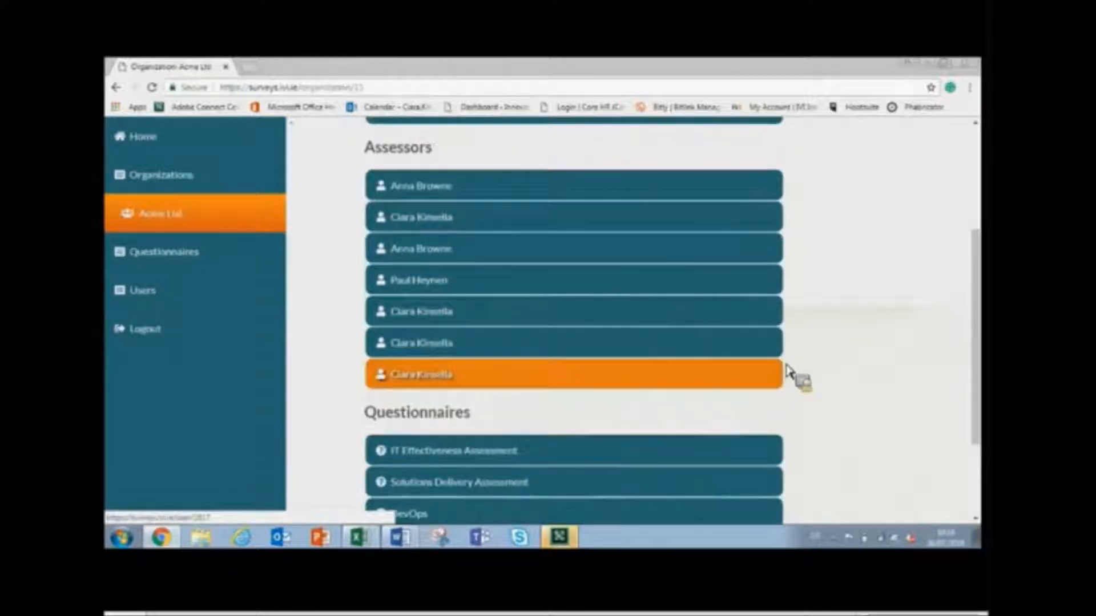
scroll(788, 372, "down", 2)
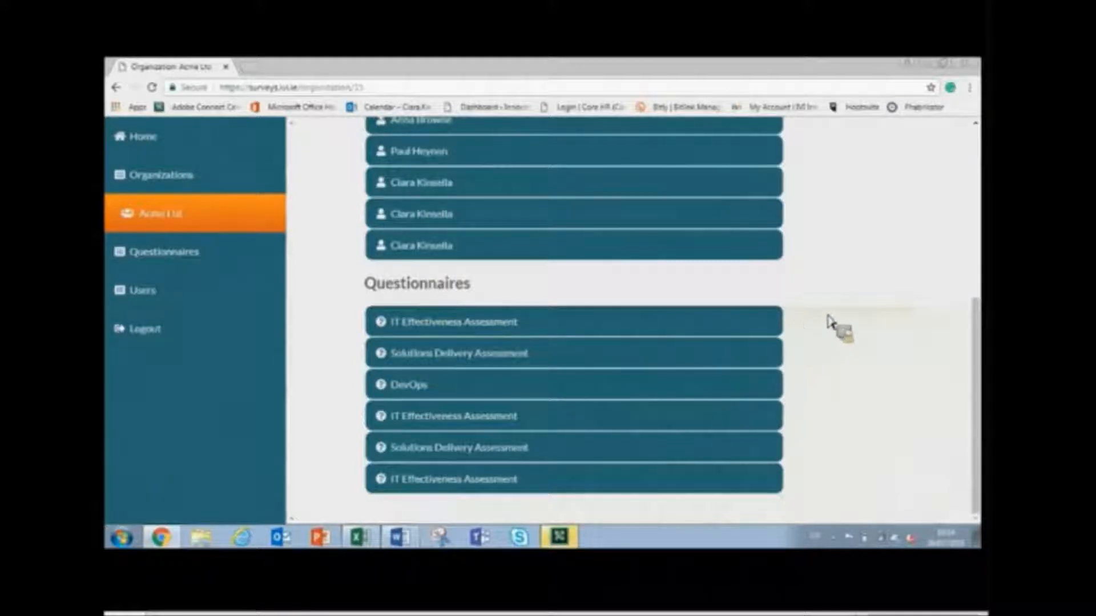
scroll(799, 331, "up", 1)
scroll(787, 365, "up", 2)
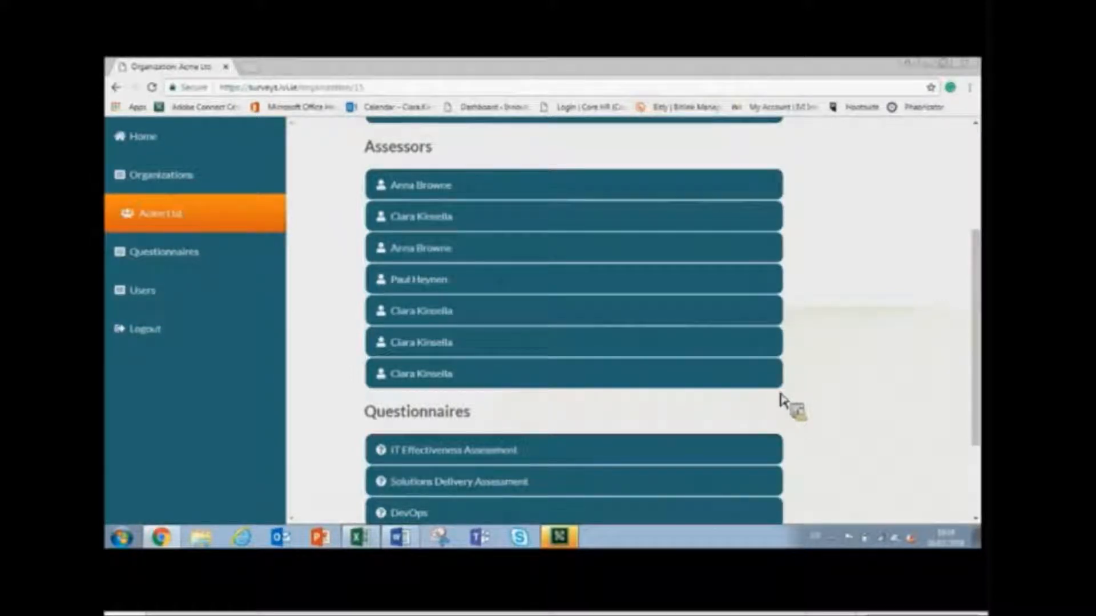
scroll(782, 400, "down", 3)
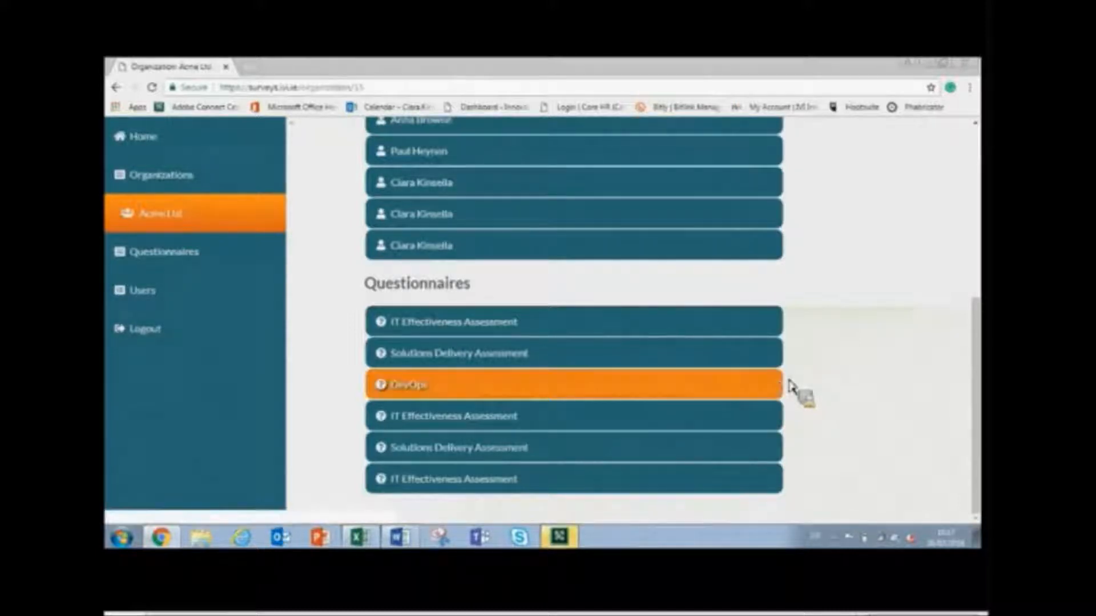
scroll(783, 384, "up", 5)
- Switch to the Assessment Tool Checklist in Word and strike through the "Log in" item
left_click(397, 540)
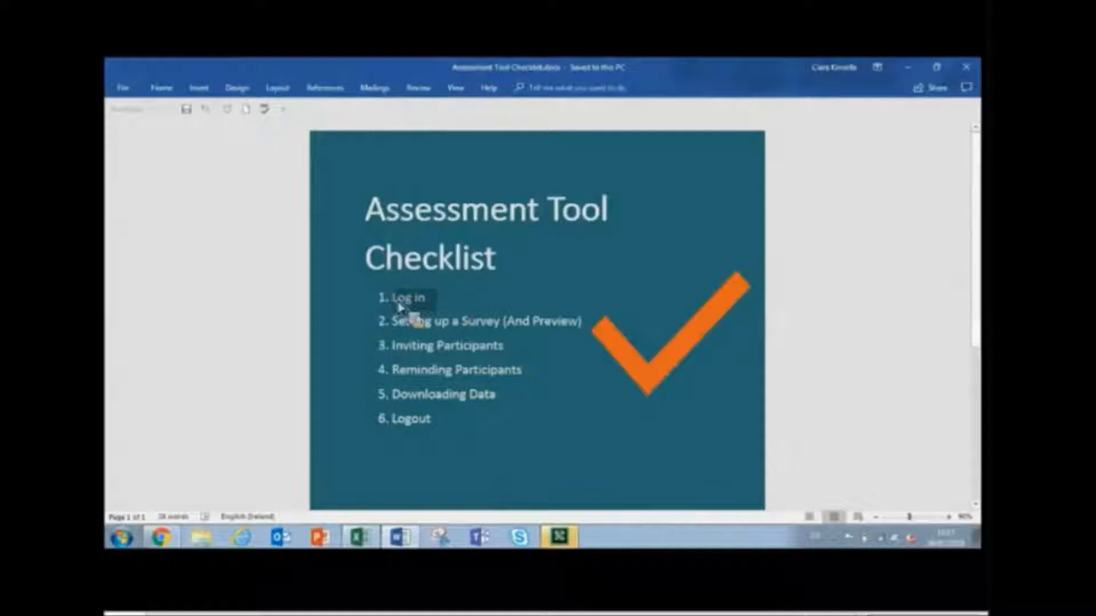
left_click(165, 90)
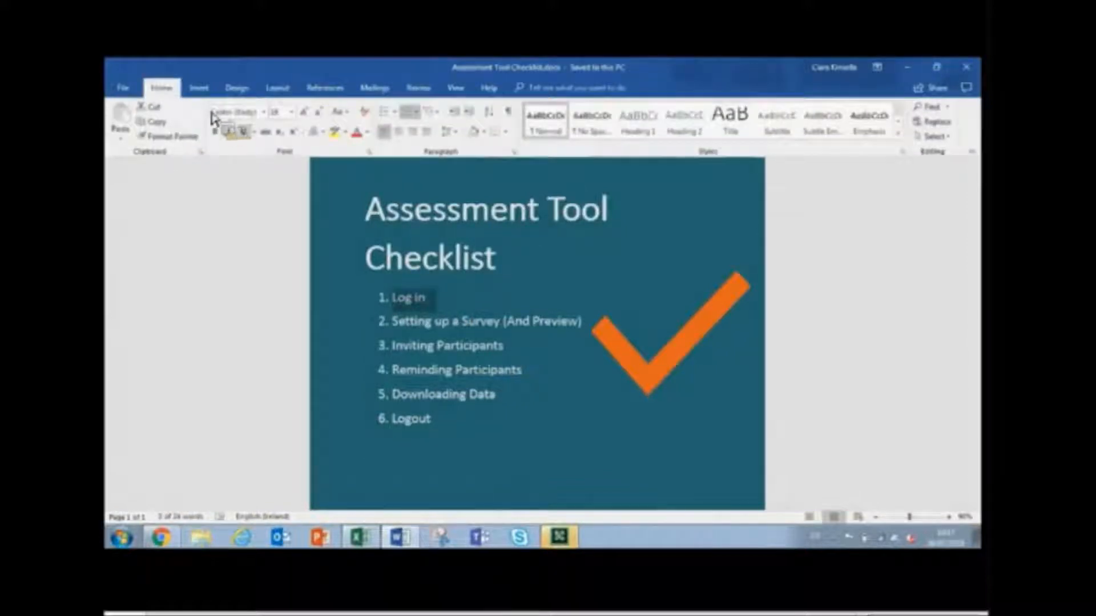
left_click(266, 132)
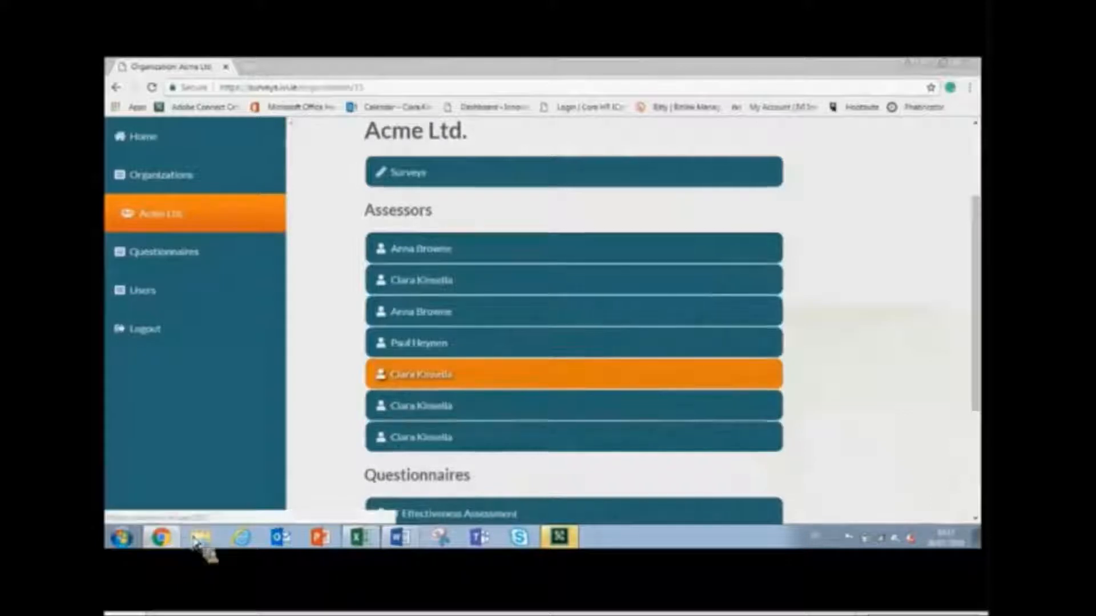
- Return to Chrome and add an Acme Ltd. survey named IT Effectiveness July 2018 using the IT Effectiveness Assessment questionnaire
scroll(398, 448, "up", 3)
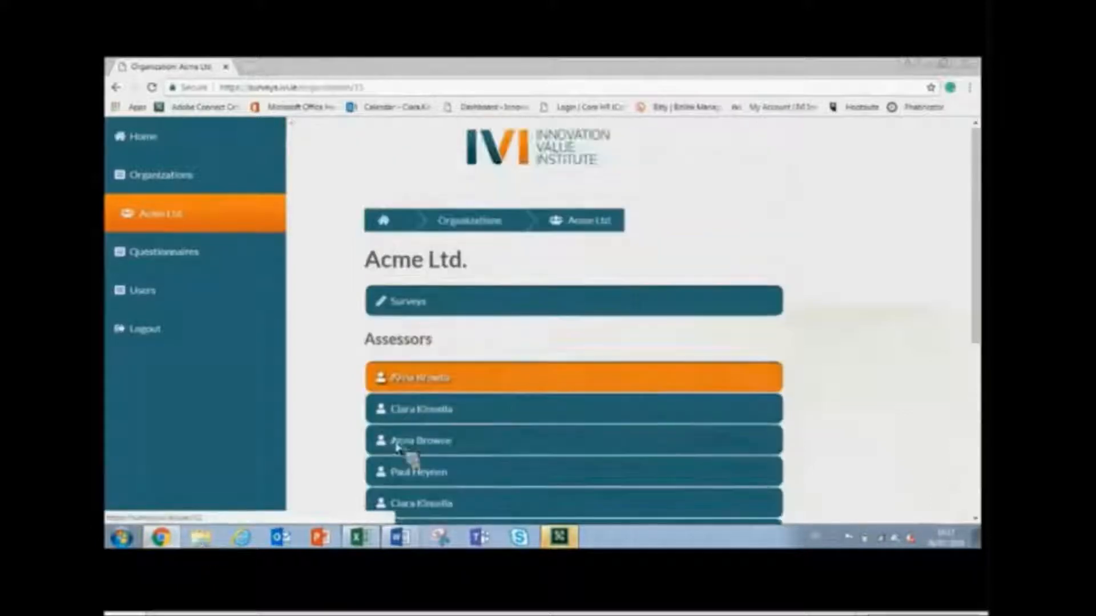
left_click(486, 302)
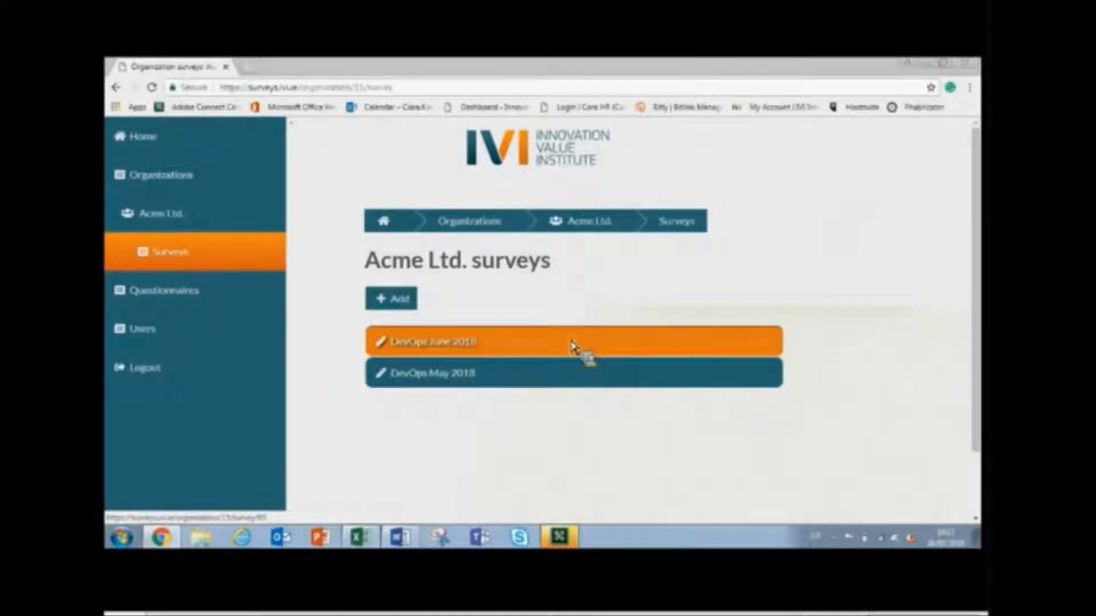
left_click(392, 298)
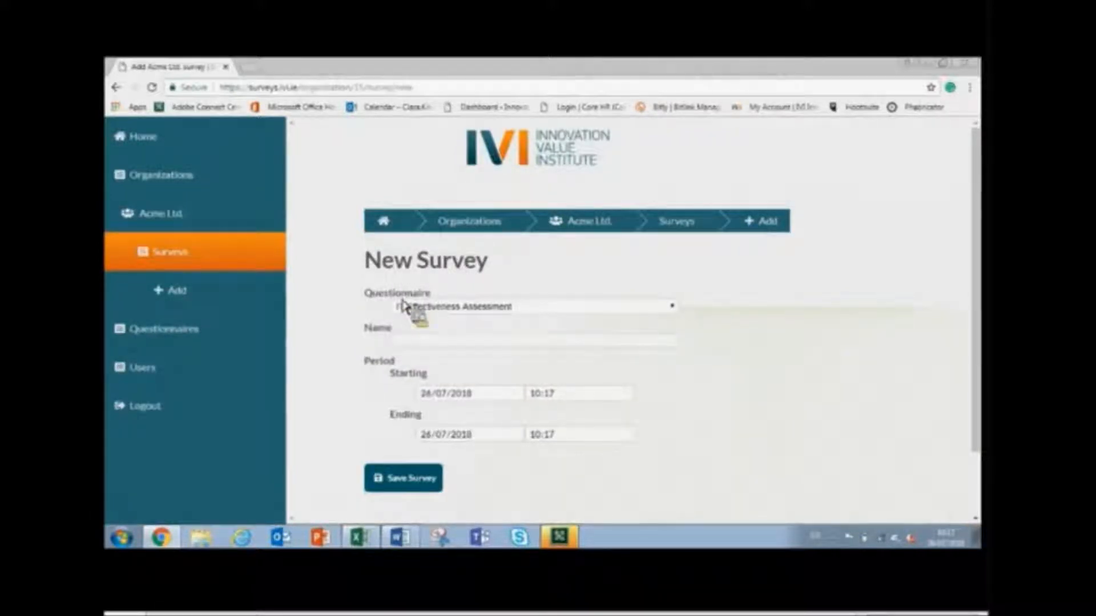
left_click(403, 306)
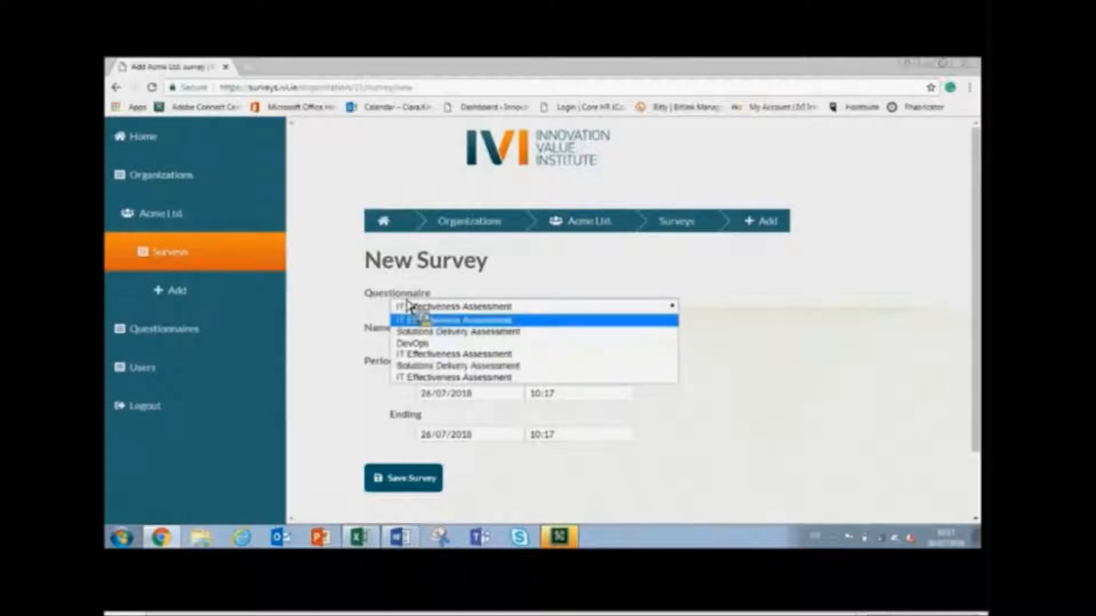
left_click(497, 309)
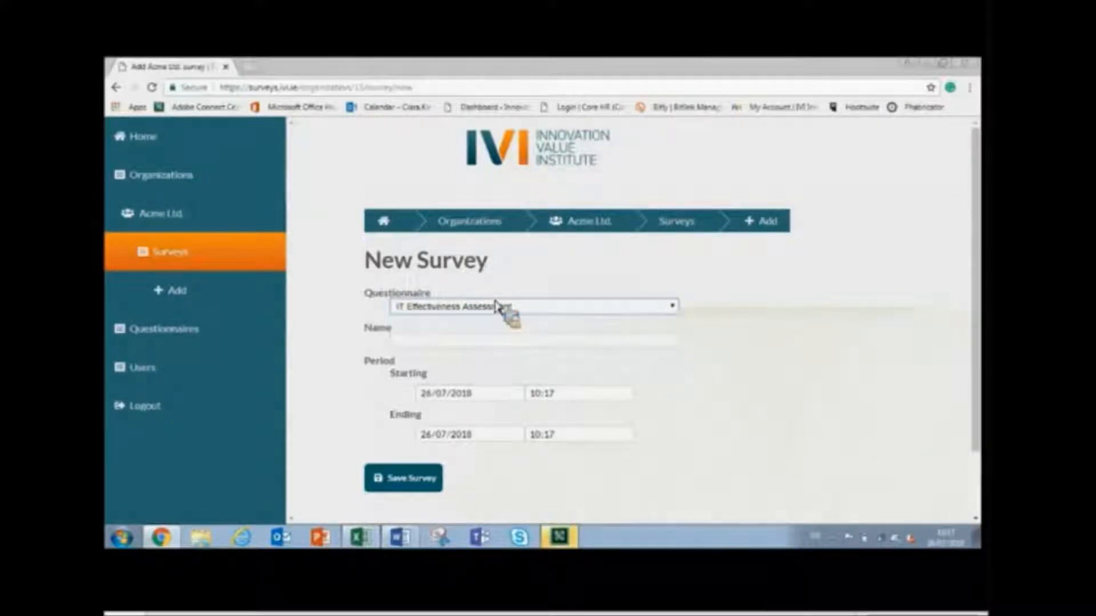
left_click(495, 333)
type("It")
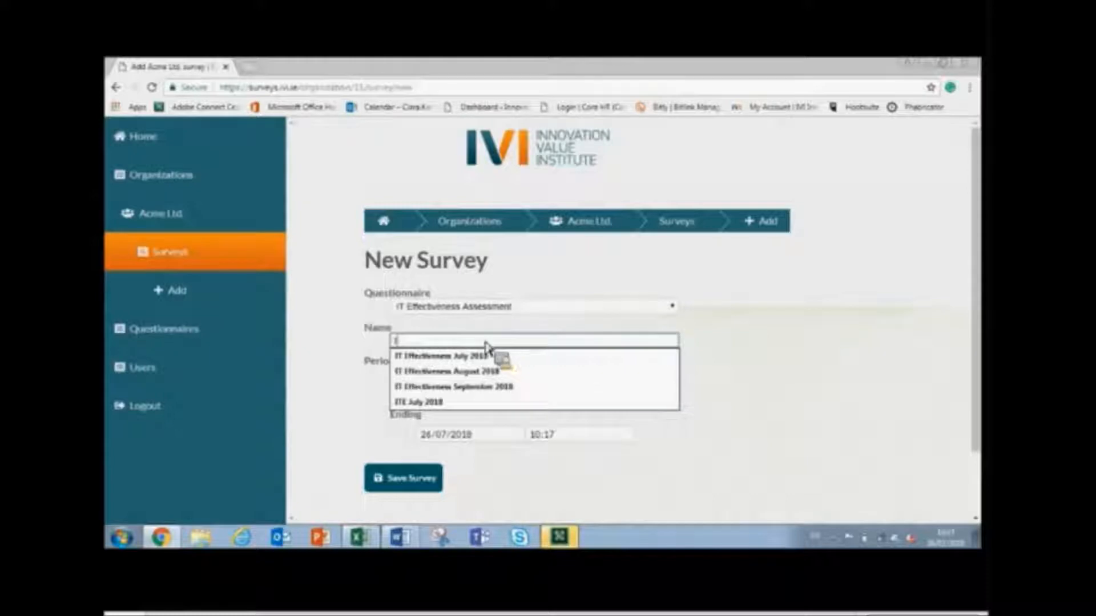
left_click(492, 355)
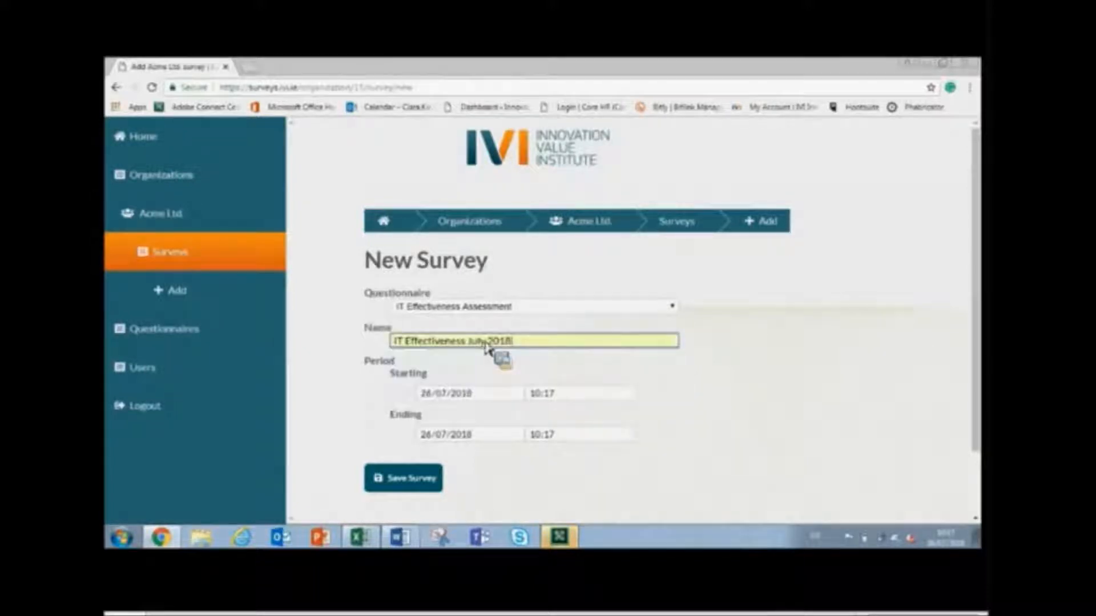
- Set the survey's ending date to 27/07/2018 and time to 17:30, and save the survey
left_click(482, 435)
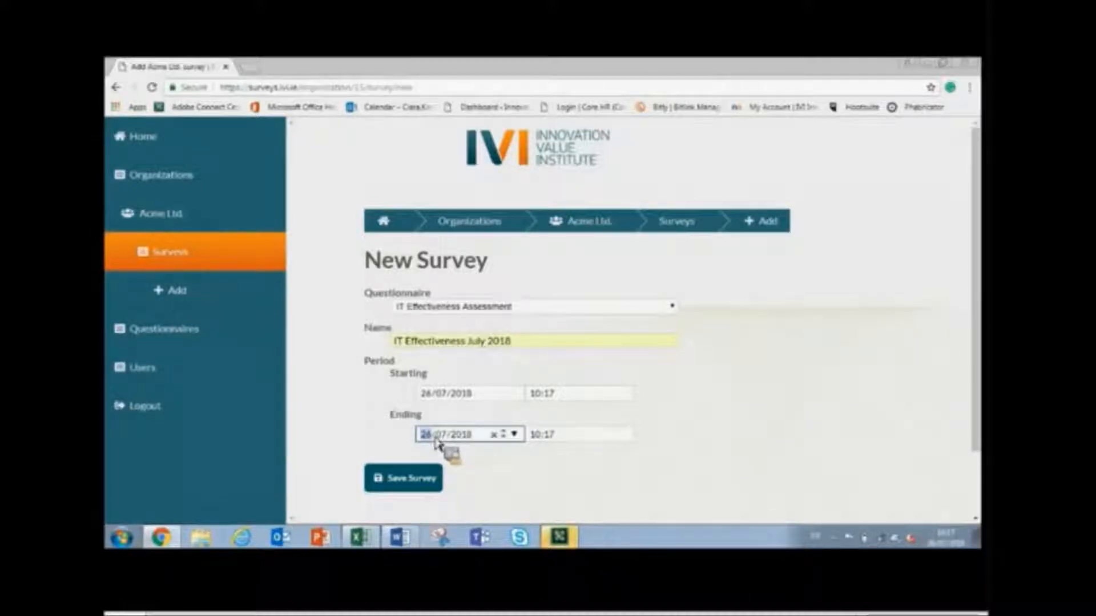
type("27")
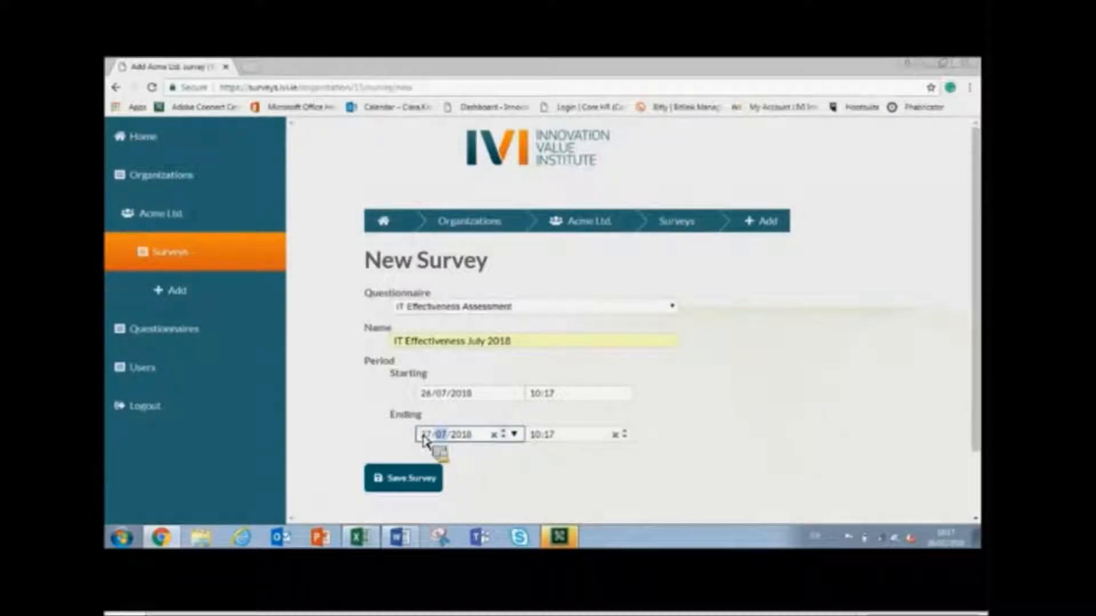
key("Tab")
key("Tab")
type("17:30")
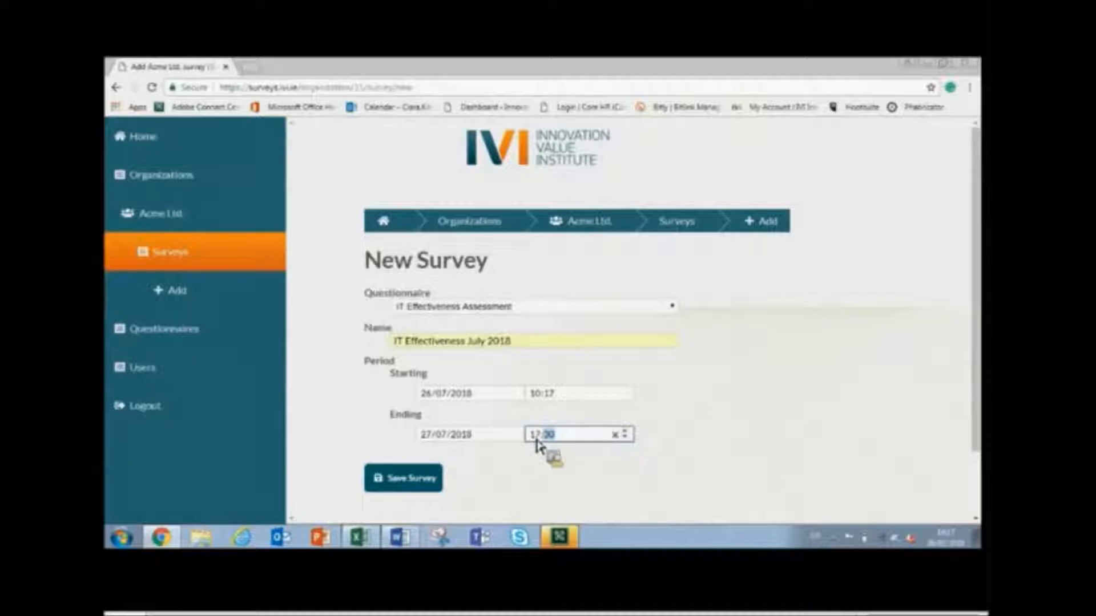
key("Return")
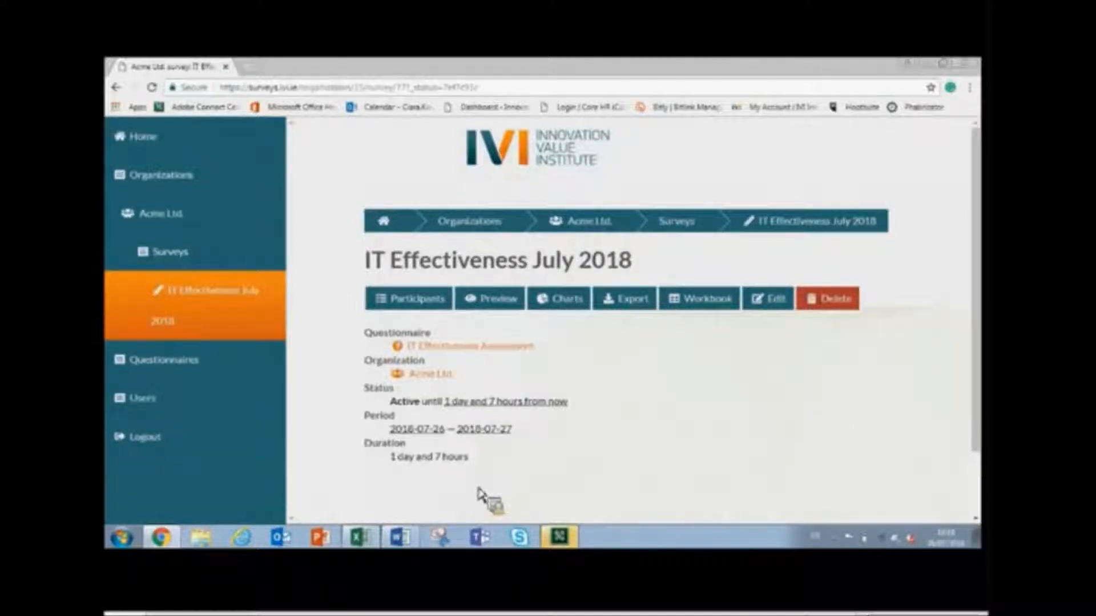
- Preview the new survey, agree to the terms and conditions, and continue to the Managing IT like a Business section
left_click(489, 298)
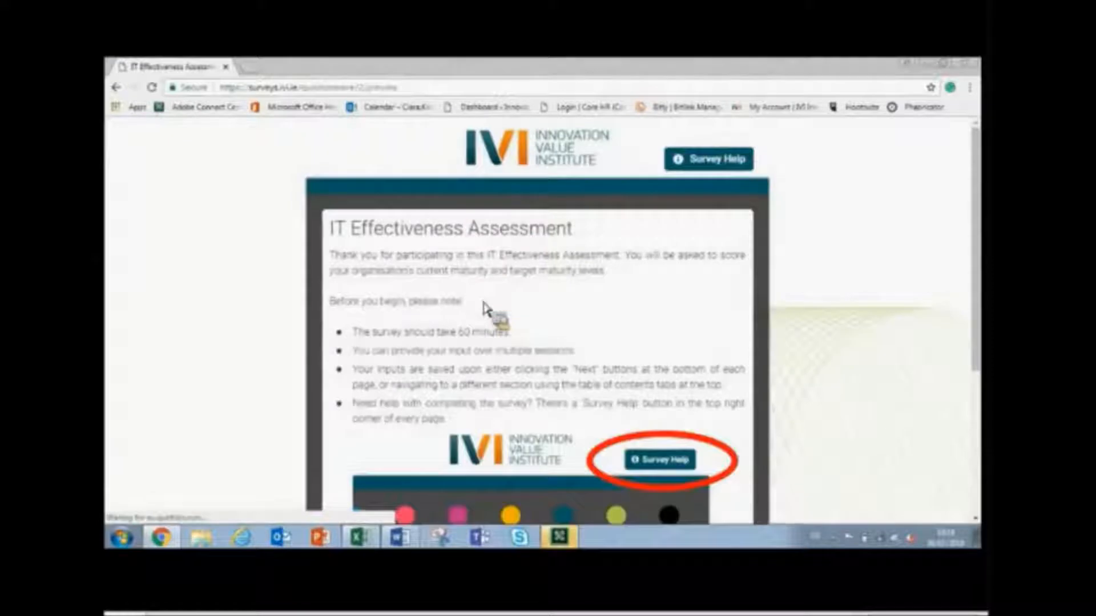
scroll(484, 308, "down", 3)
scroll(486, 311, "down", 1)
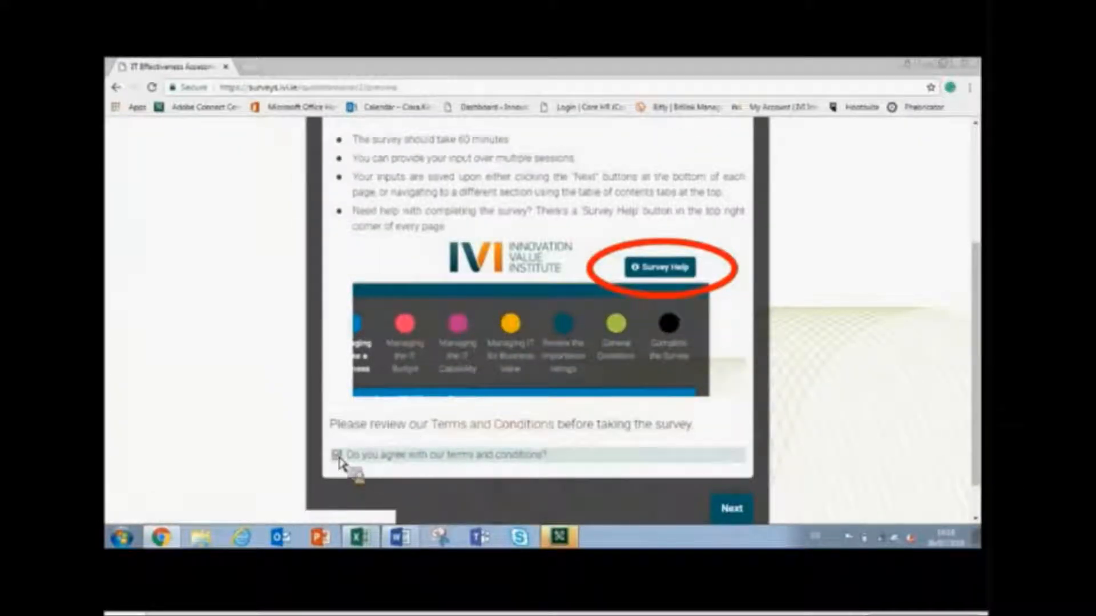
left_click(732, 509)
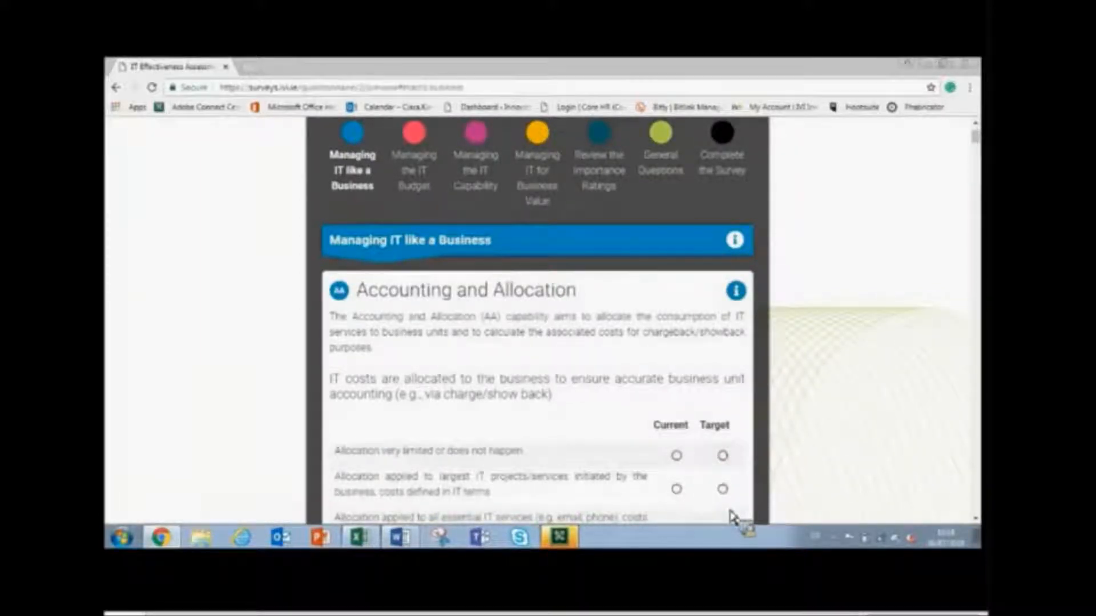
- Examine the Accounting and Allocation answer options and the General Questions section, and return to the IT Effectiveness July 2018 survey page
scroll(742, 518, "down", 1)
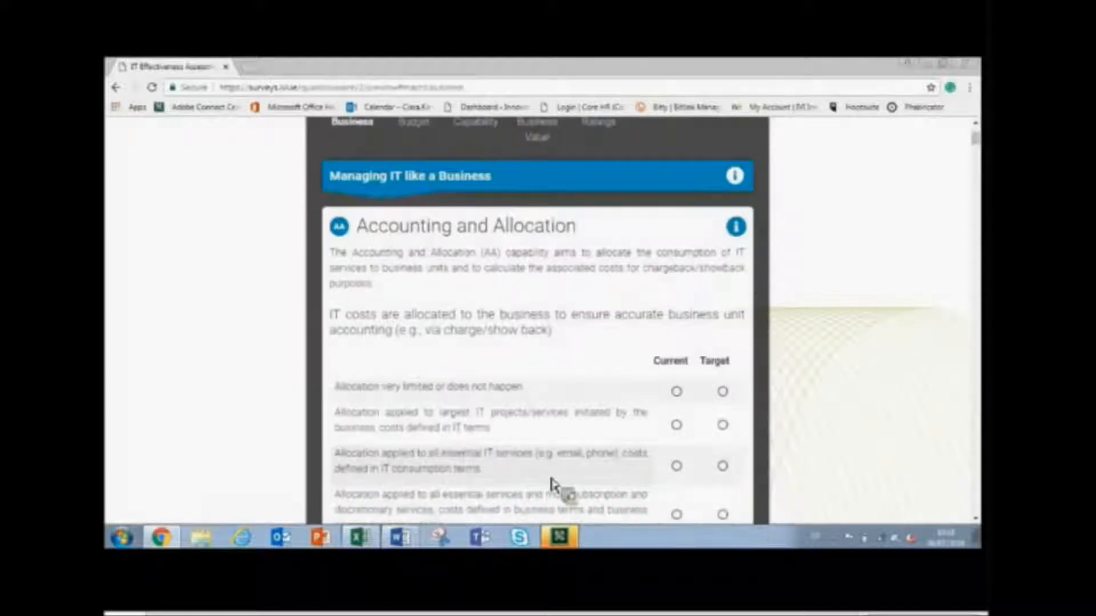
scroll(552, 484, "down", 1)
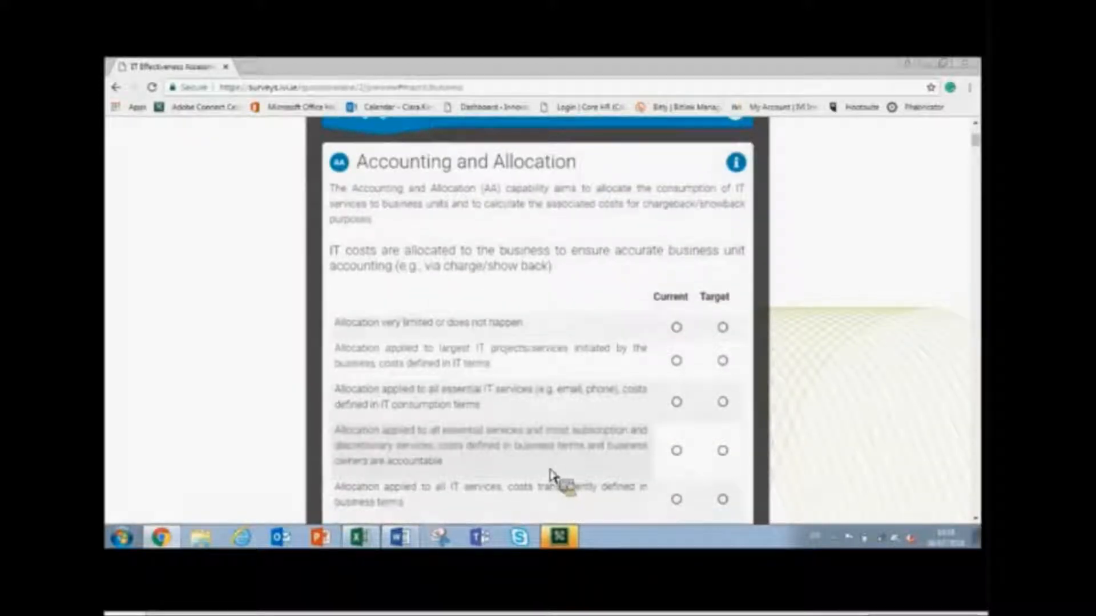
scroll(550, 477, "down", 1)
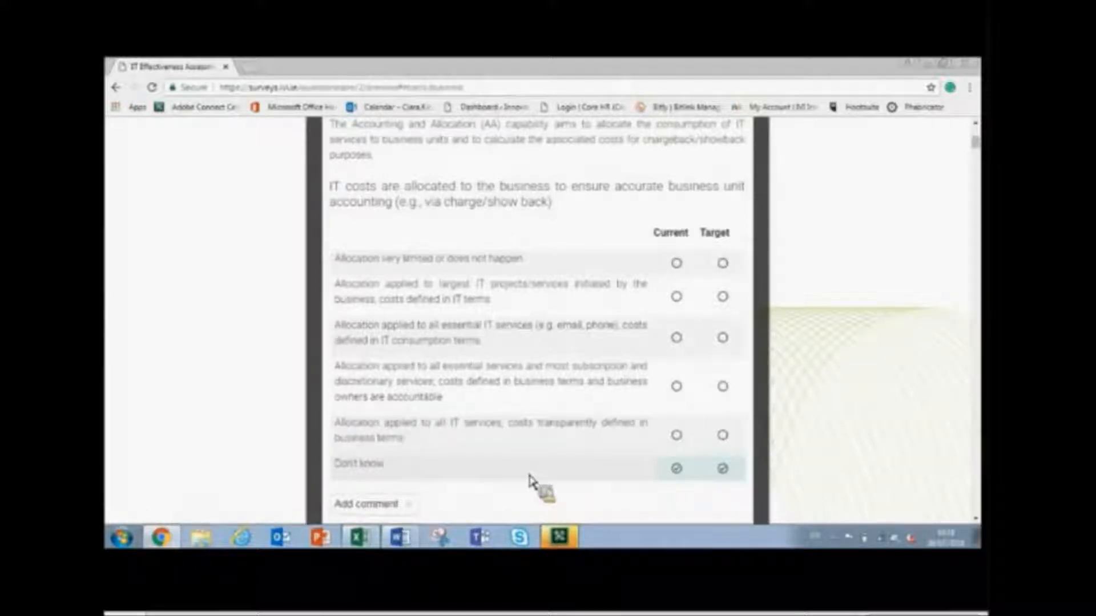
scroll(529, 483, "up", 3)
scroll(529, 483, "up", 1)
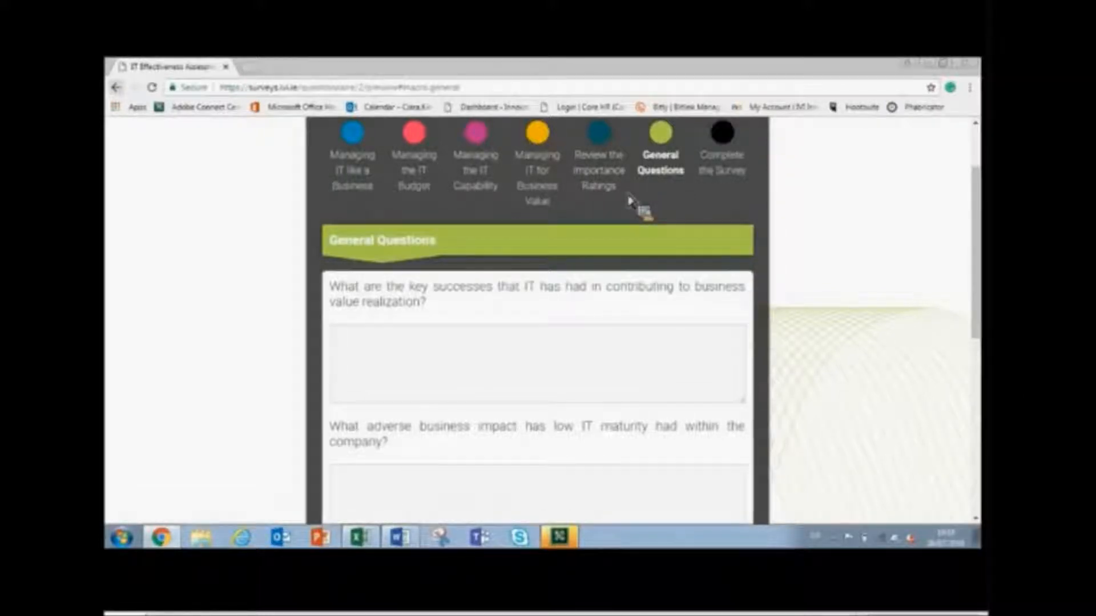
left_click(116, 87)
left_click(116, 87)
left_click(116, 89)
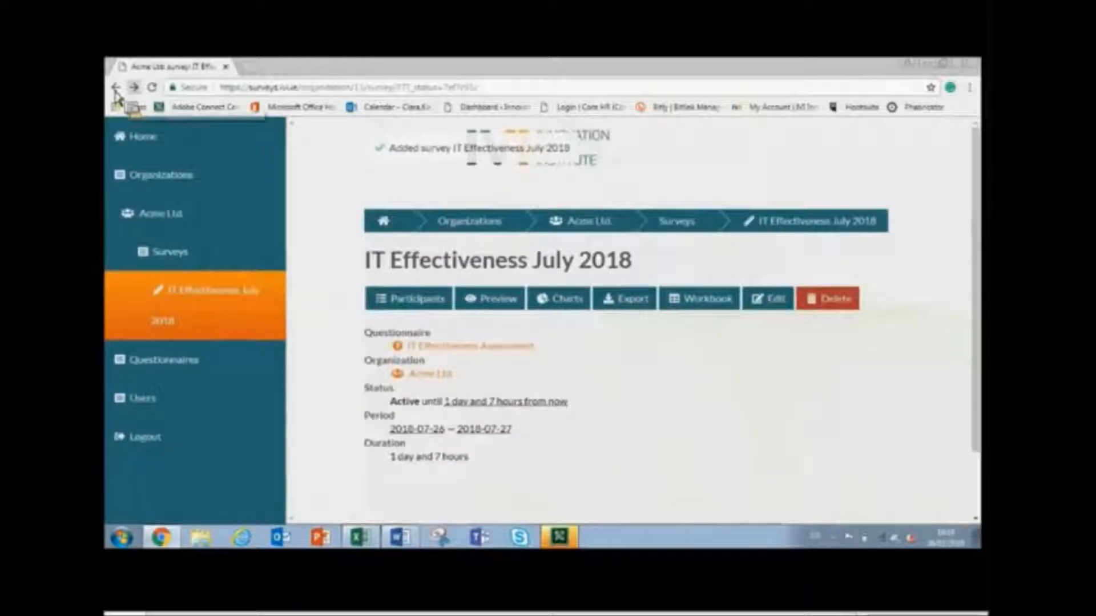
- Switch to the Assessment Tool Checklist in Word and strike through item 2, Setting up a Survey (And Preview)
key("alt+Tab")
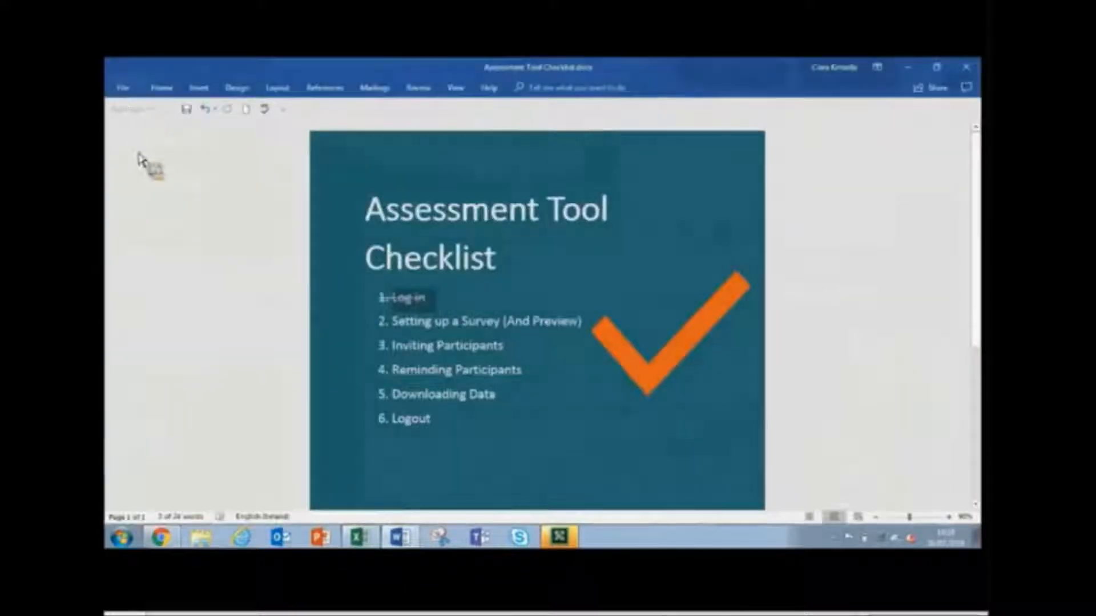
left_click_drag(584, 322, 384, 324)
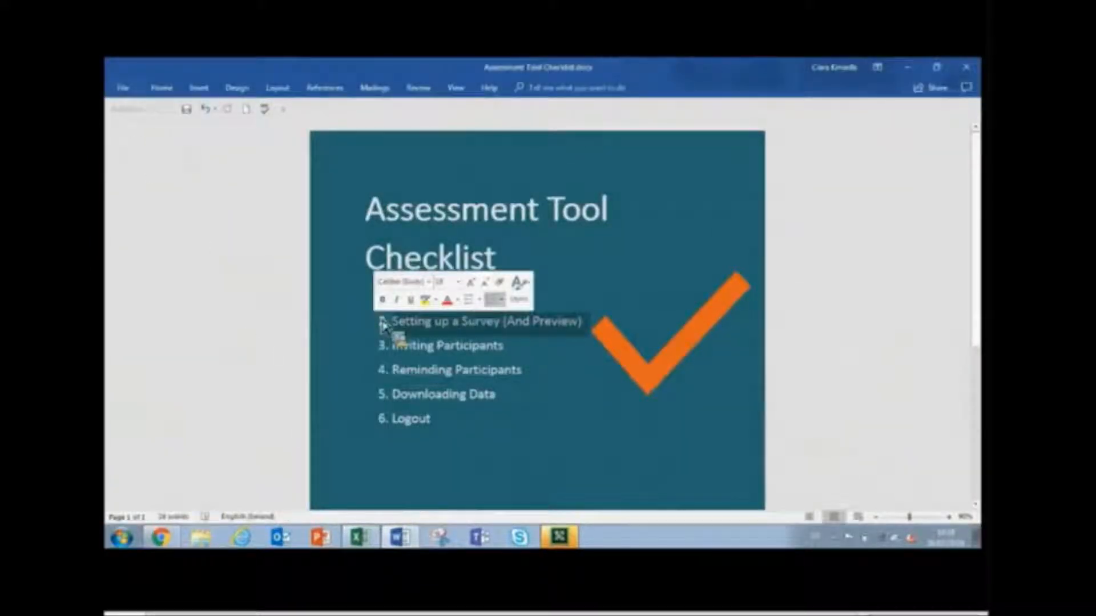
left_click(161, 88)
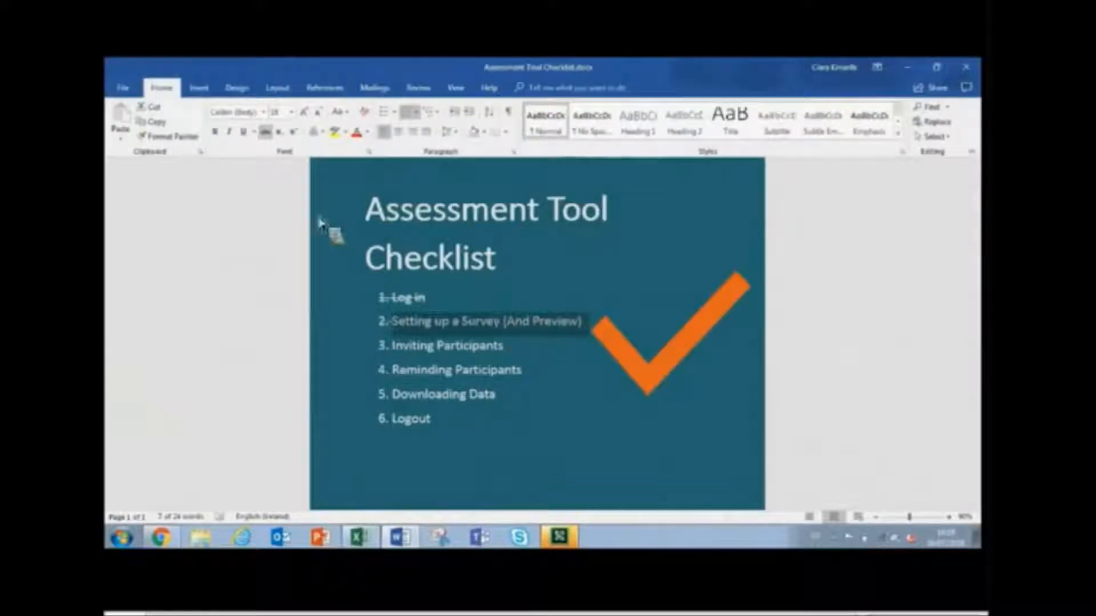
- Return to Chrome, open the survey's participants, and add a new participant with e-mail, first name and last name
key("alt+Tab")
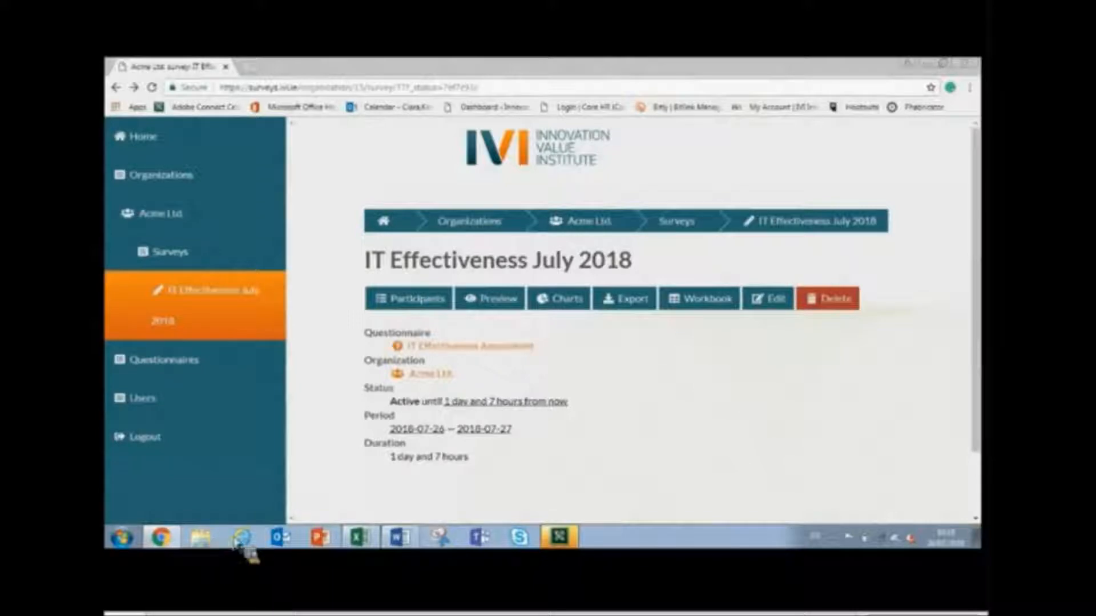
left_click(410, 298)
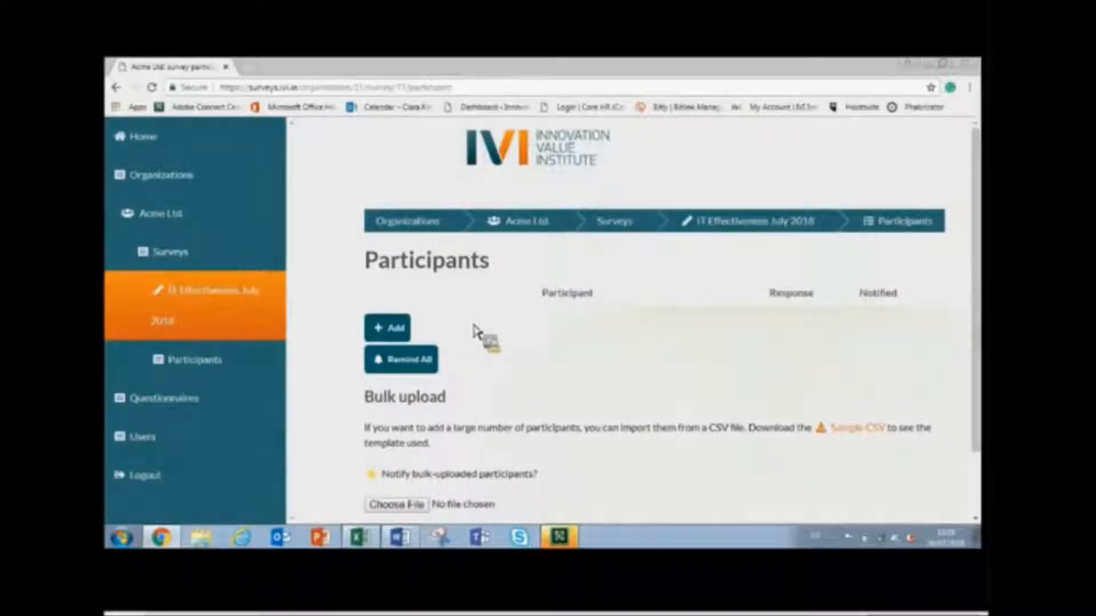
left_click(388, 328)
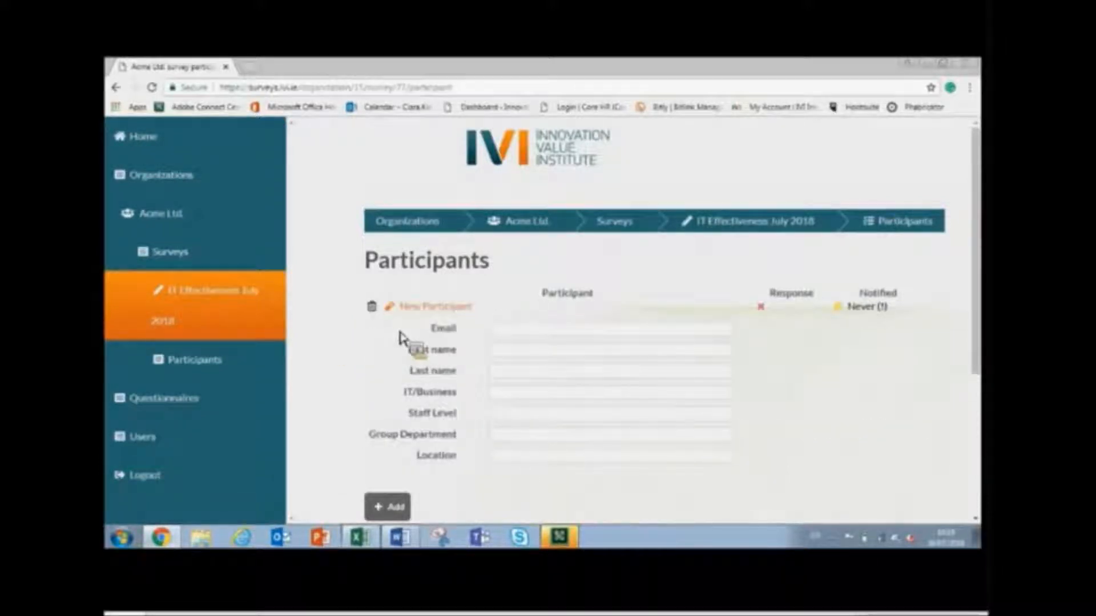
left_click(522, 329)
left_click(522, 345)
left_click(522, 350)
left_click(522, 366)
left_click(522, 371)
key("Down")
key("Return")
- Download the sample CSV for bulk upload, examine its participant columns in Excel, and return to the Participants page in Chrome
scroll(537, 366, "down", 3)
scroll(537, 371, "down", 1)
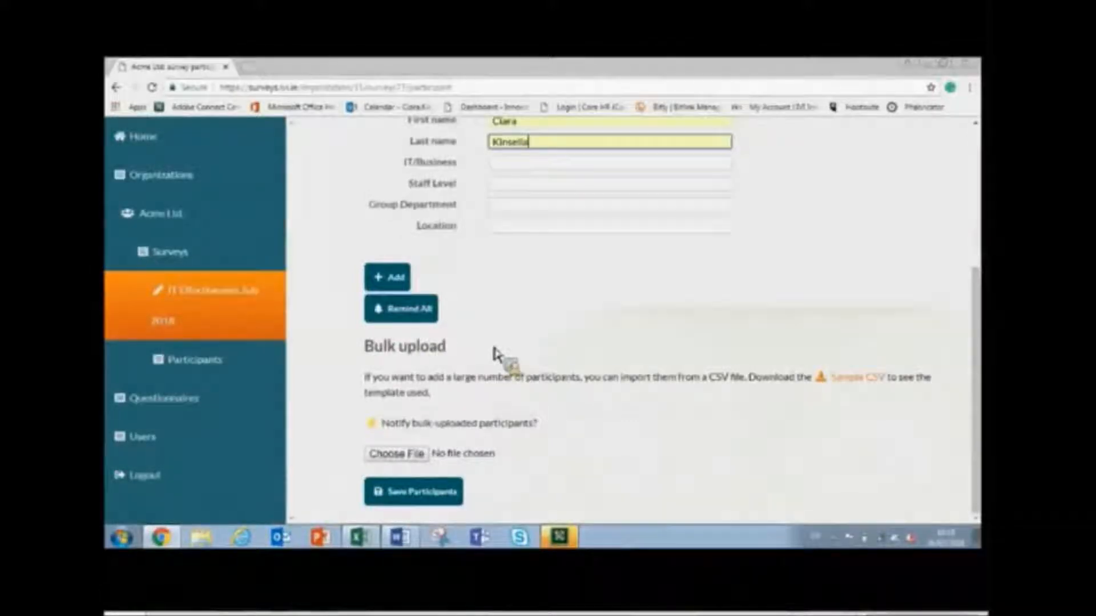
left_click(856, 377)
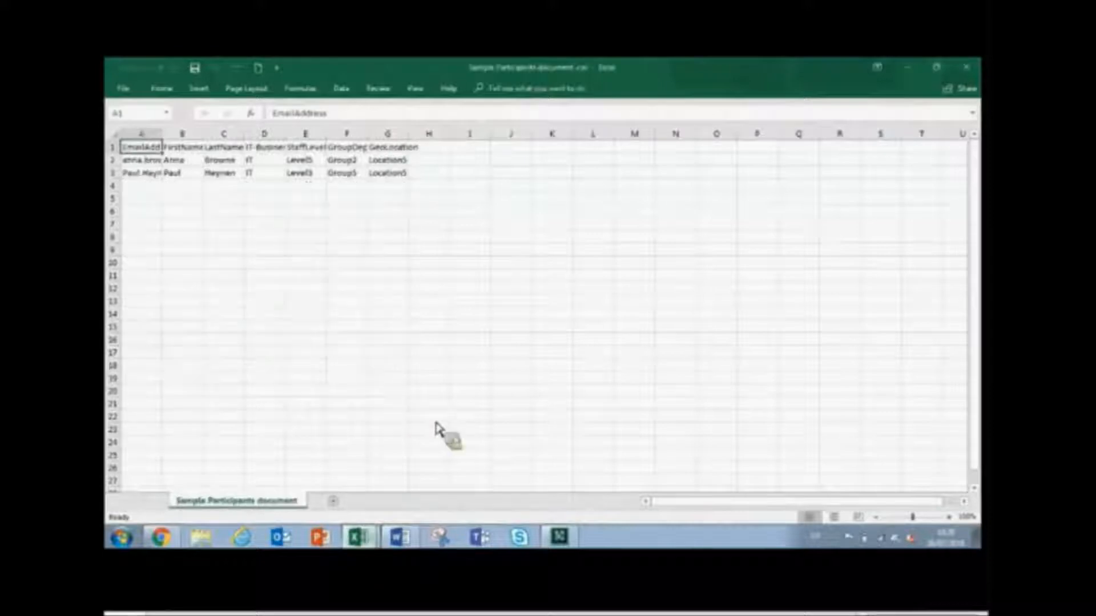
left_click(373, 535)
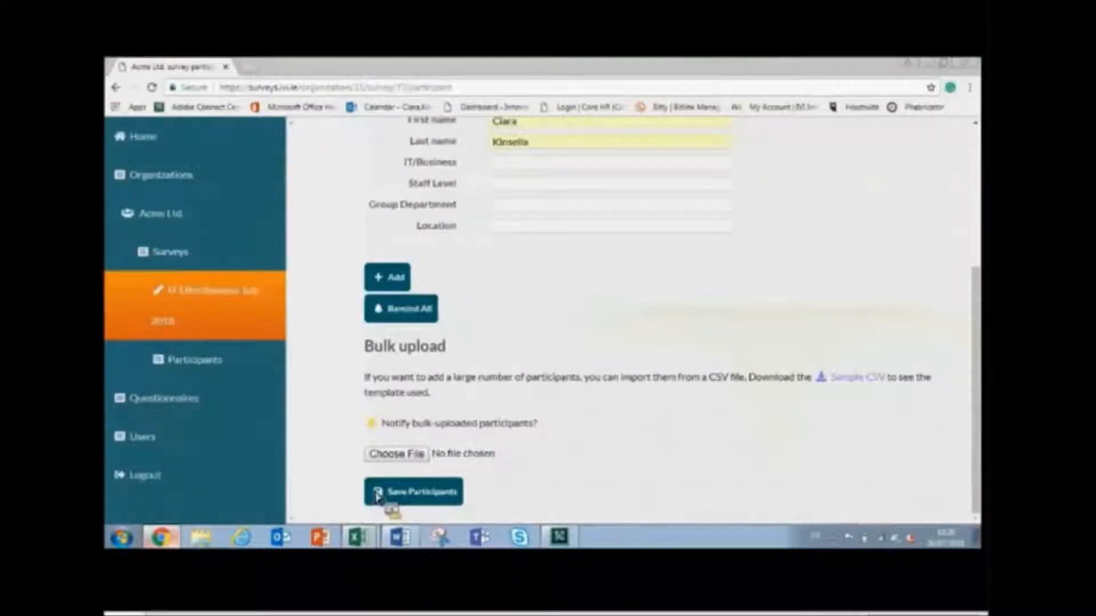
- Choose Sample Participants document.csv for the bulk upload and save the participants
left_click(398, 453)
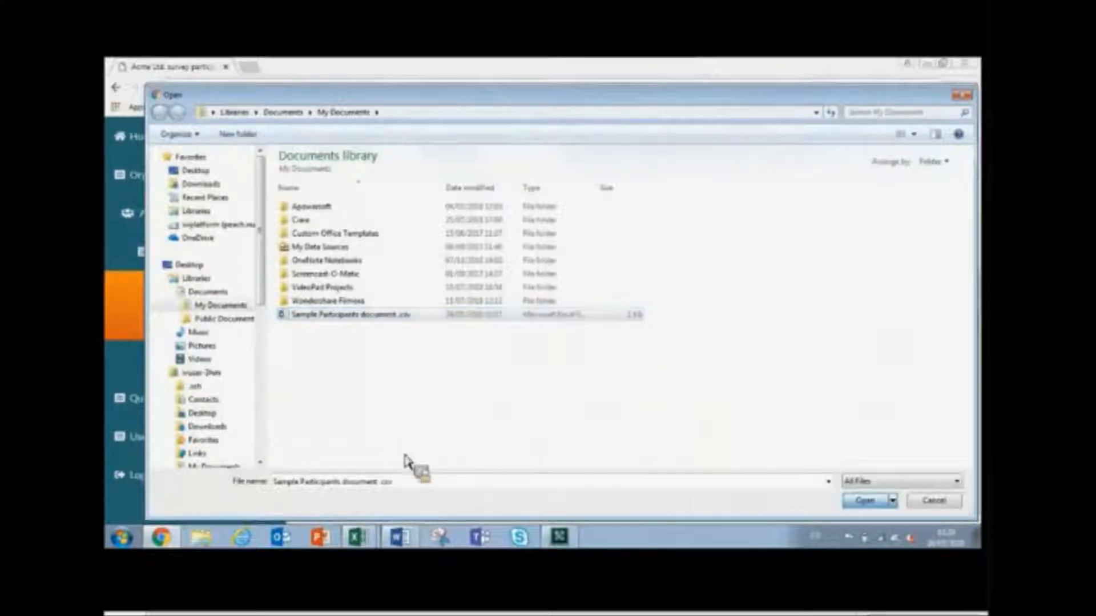
key("Return")
left_click(389, 310)
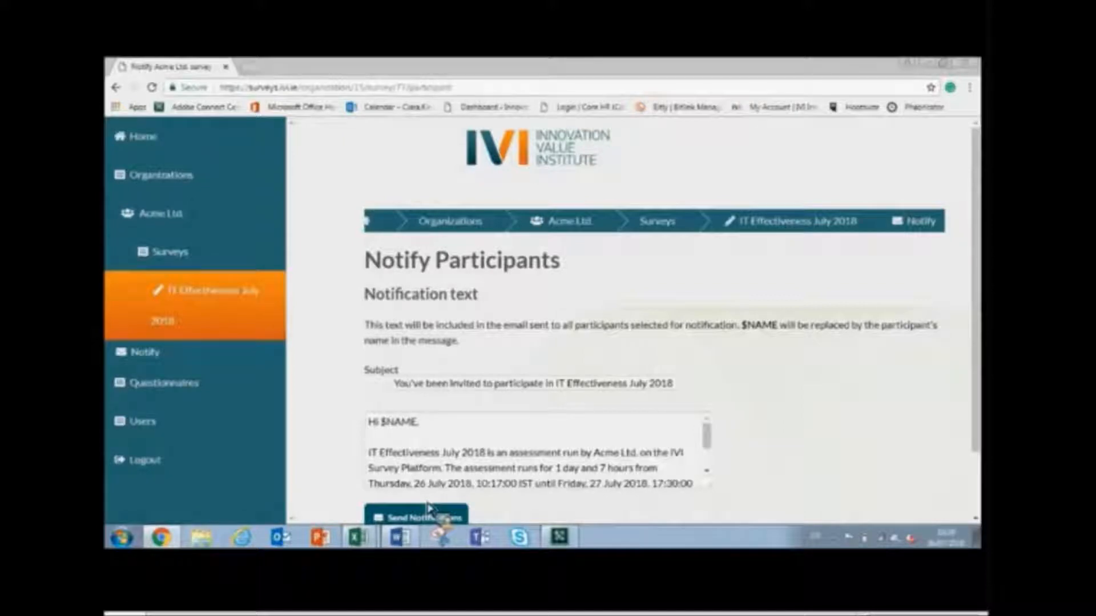
- Review the full invitation text on the Notify Participants page and send the notifications
scroll(431, 483, "down", 1)
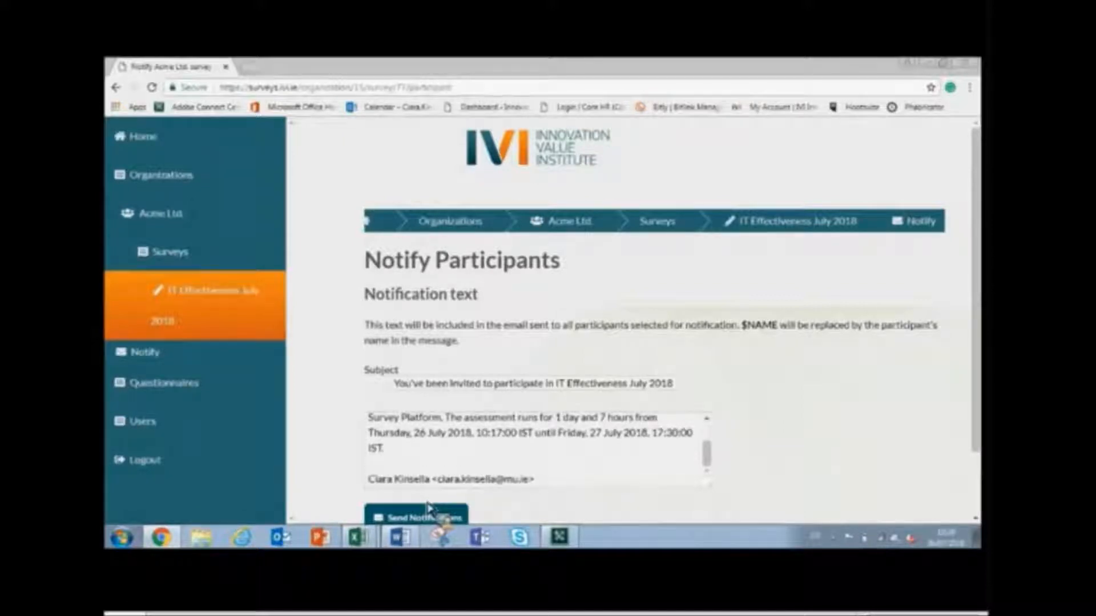
scroll(429, 508, "down", 1)
left_click(436, 455)
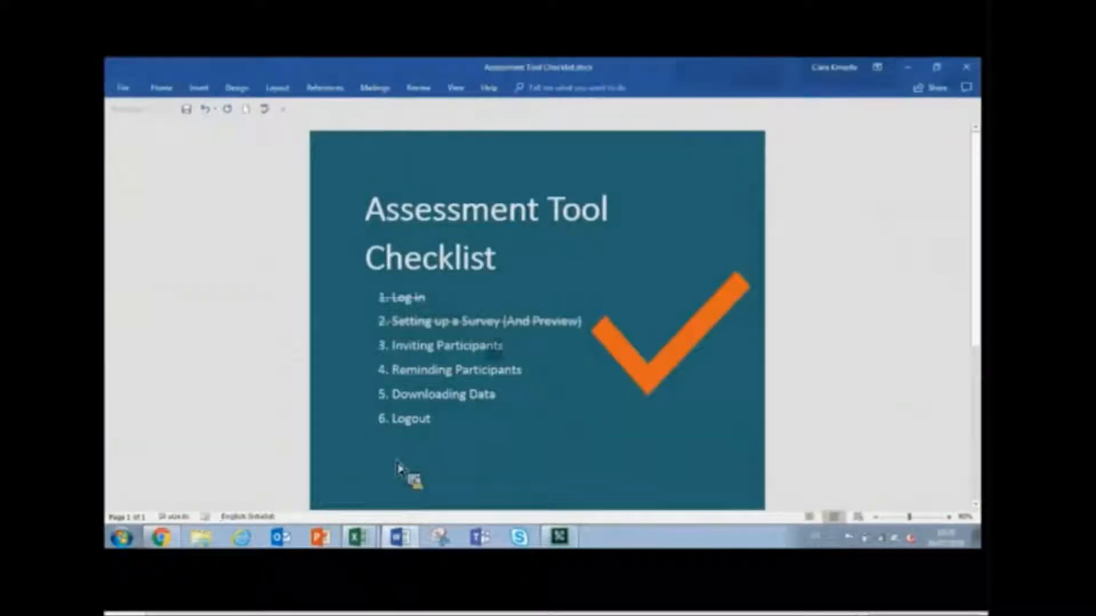
- Strike through item 3, Inviting Participants, in the Word checklist
left_click_drag(488, 346, 393, 346)
left_click(161, 88)
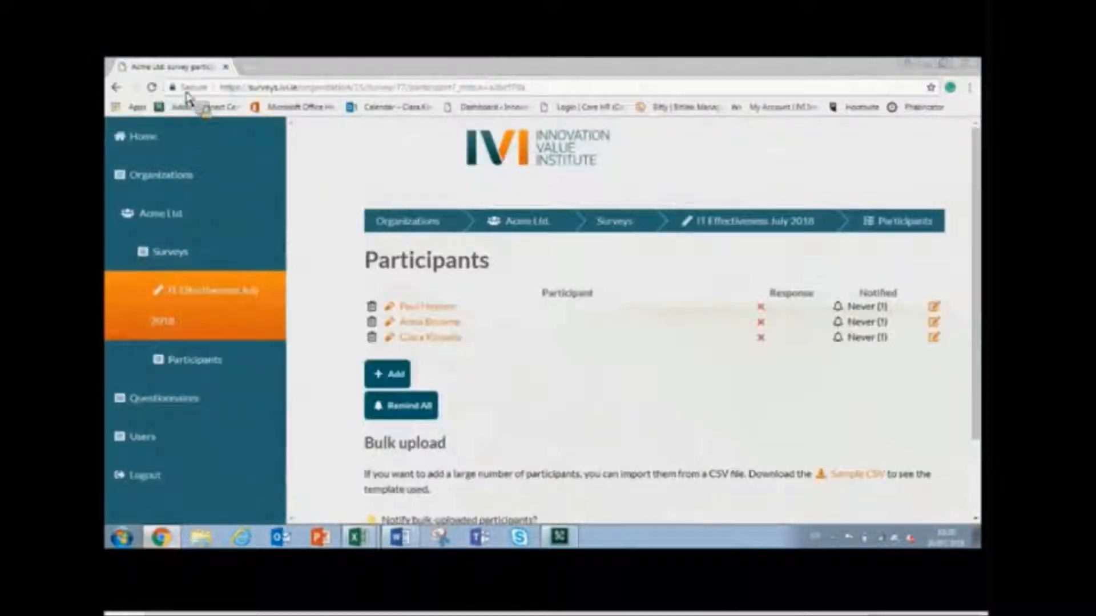
- Back in Chrome, open the first listed participant's details, correct the surname spelling in the e-mail address, and save
scroll(254, 103, "down", 1)
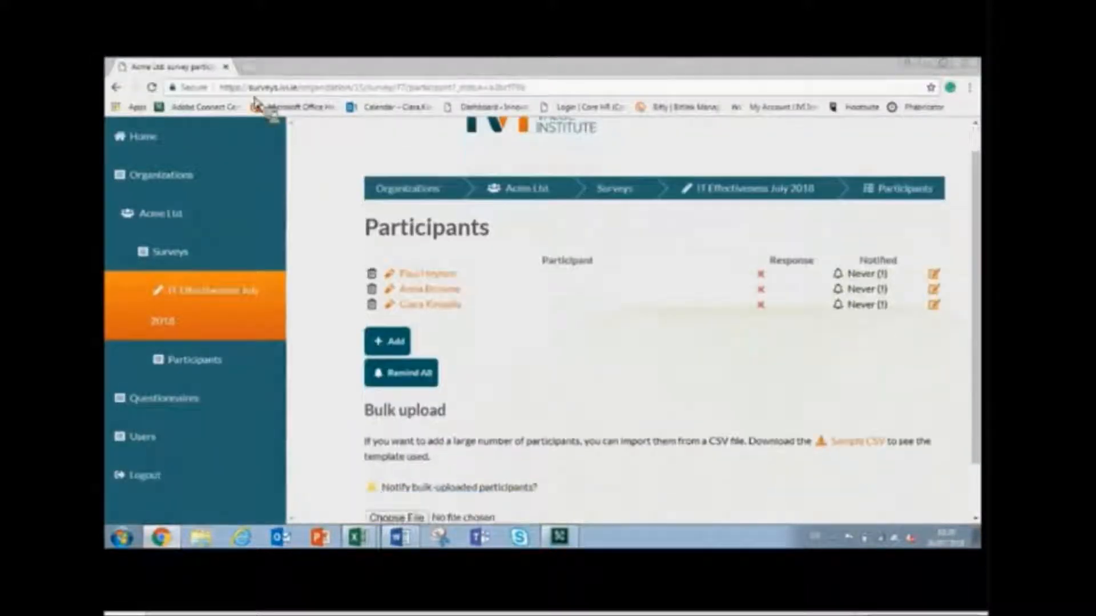
scroll(274, 131, "down", 1)
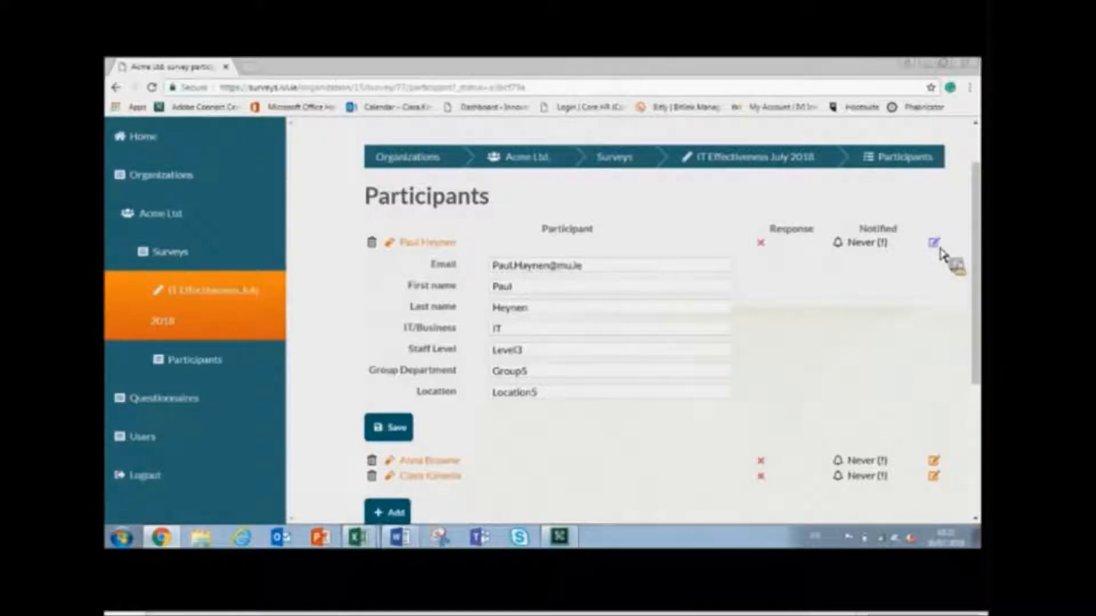
left_click(527, 265)
key("BackSpace")
type("e")
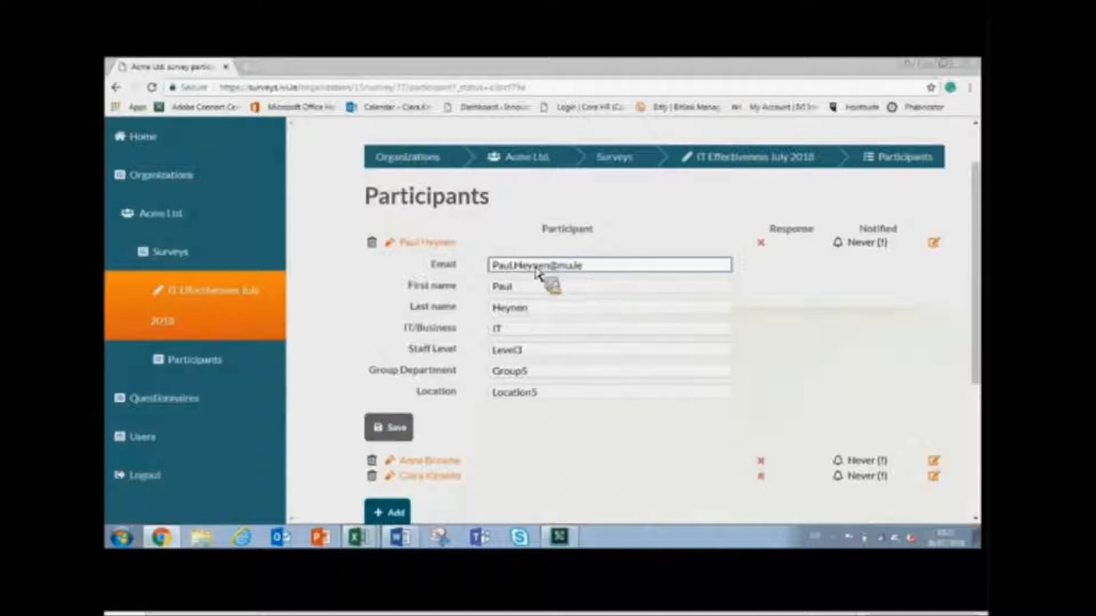
key("Return")
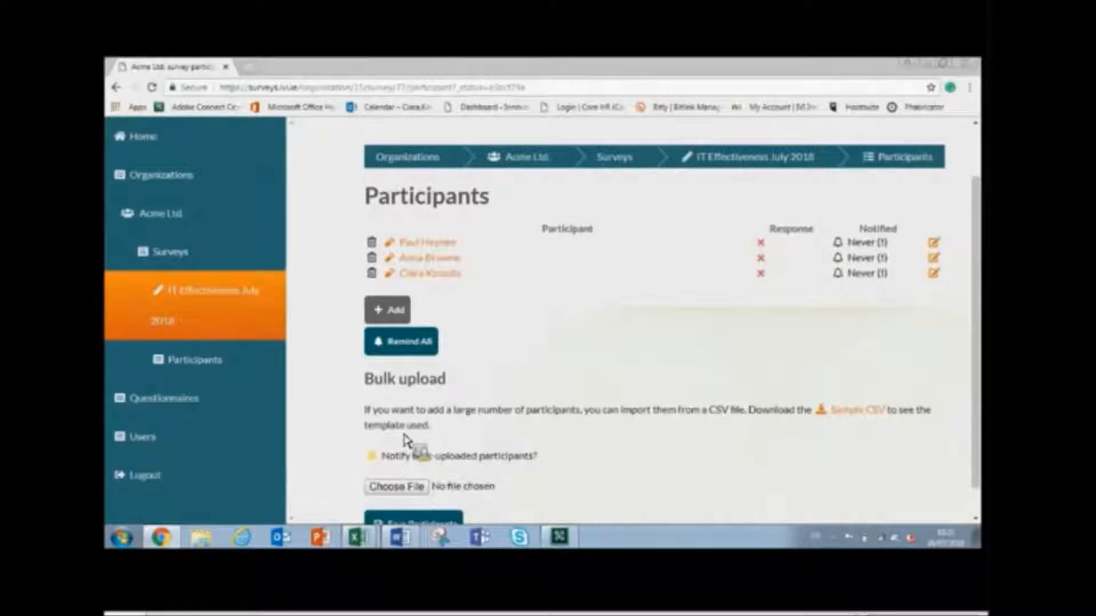
- Refresh the Participants page and examine each participant's response and notification status
scroll(404, 440, "down", 1)
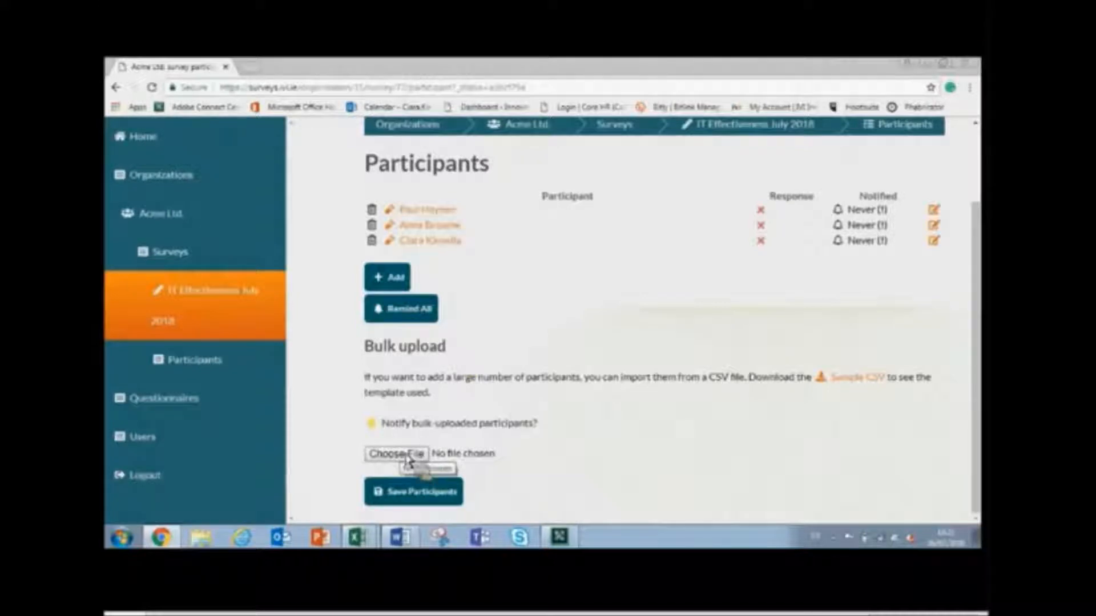
scroll(406, 459, "up", 2)
key("F5")
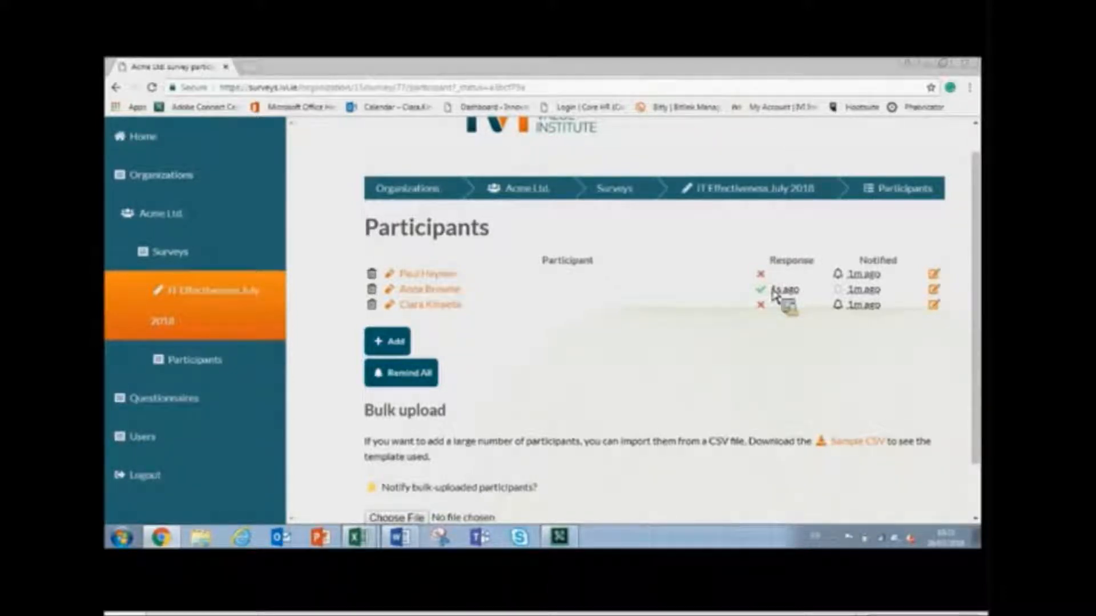
scroll(775, 294, "down", 1)
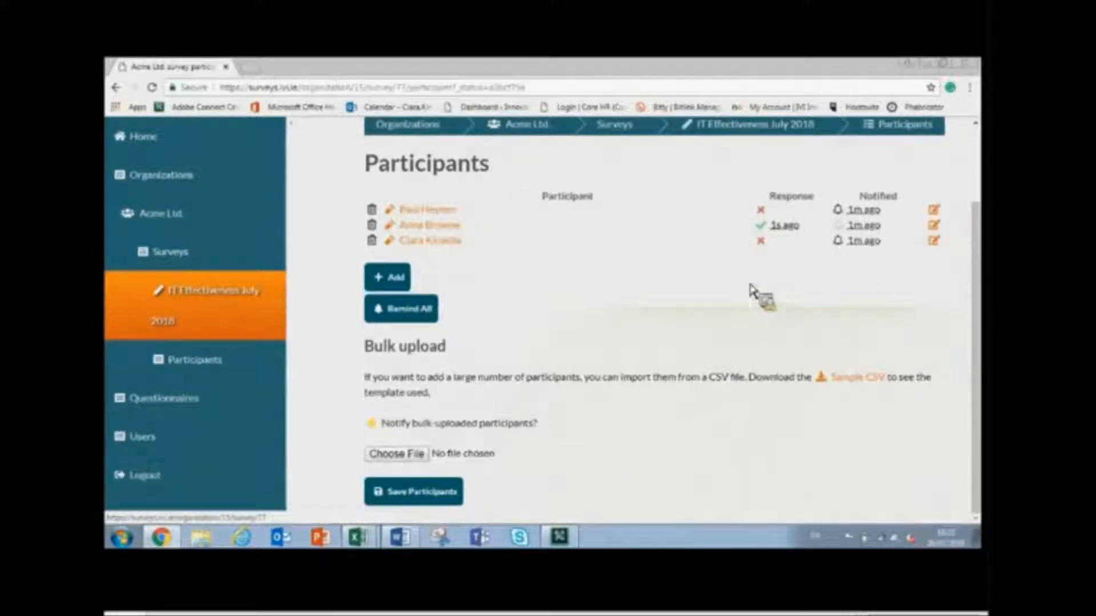
- Edit the IT Effectiveness July 2018 survey, set its ending date to 28/07/2018, and save the survey
left_click(225, 330)
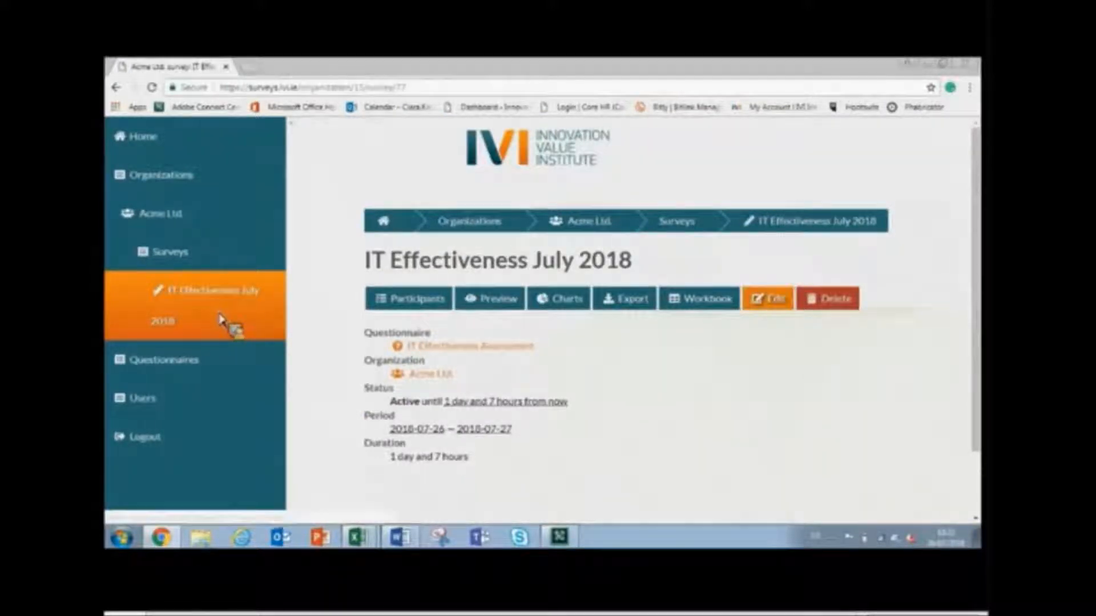
left_click(767, 298)
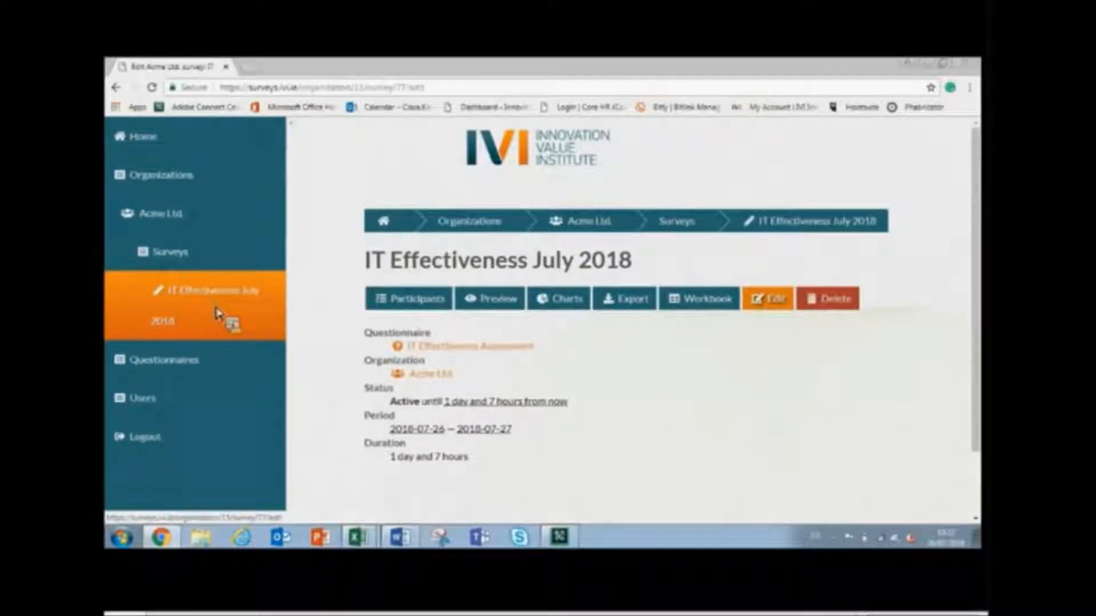
left_click(426, 435)
type("28/07/2018")
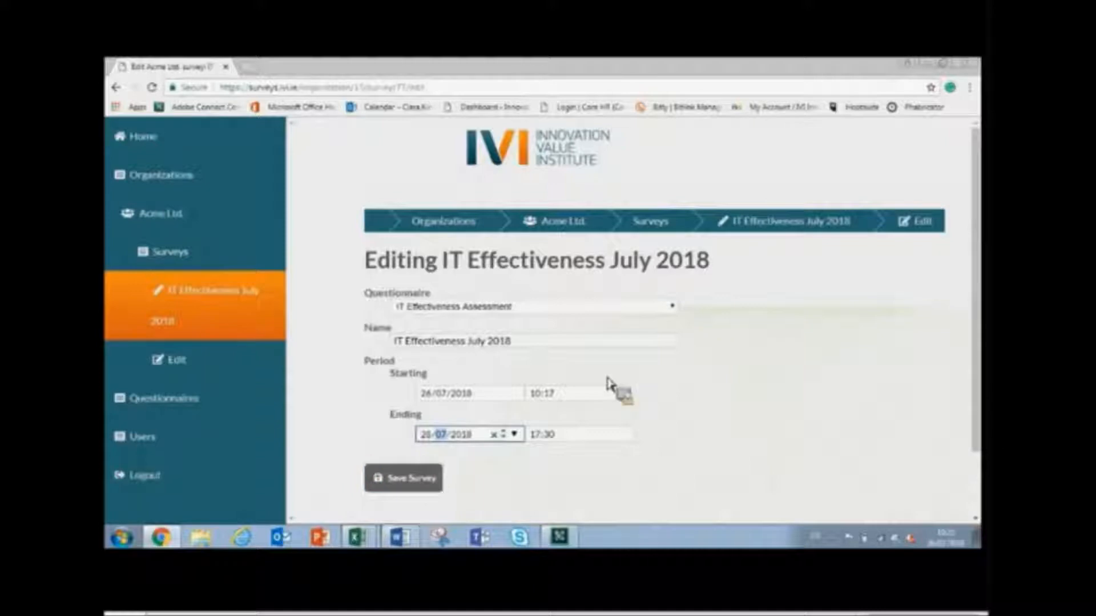
left_click(404, 478)
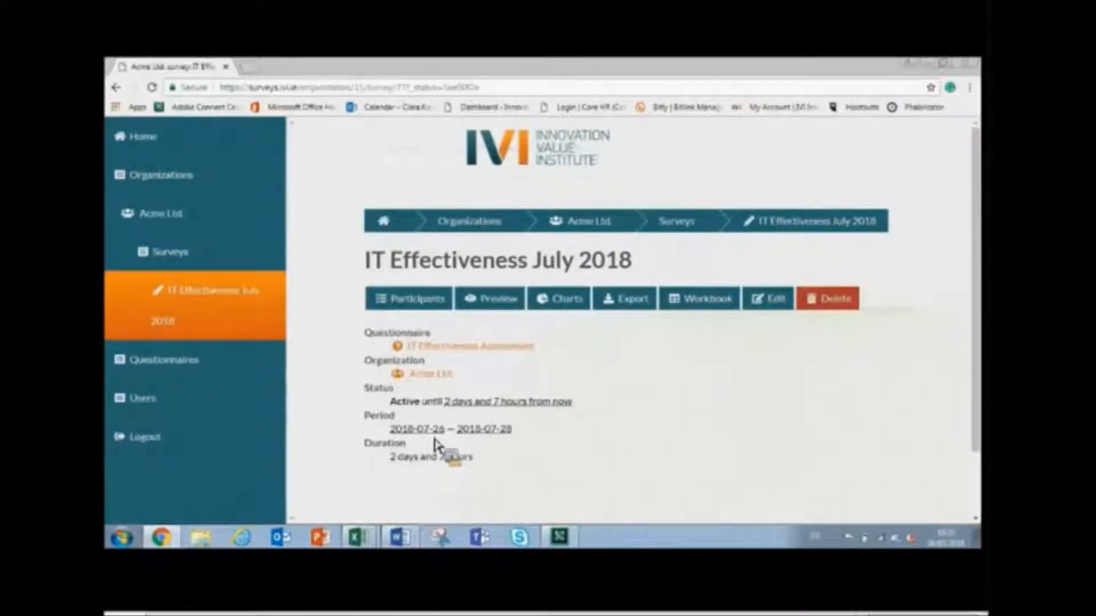
- Switch to the Word checklist and strike through item 4, Reminding Participants
key("alt+Tab")
left_click(417, 486)
left_click_drag(524, 371, 393, 371)
left_click(161, 88)
left_click(265, 131)
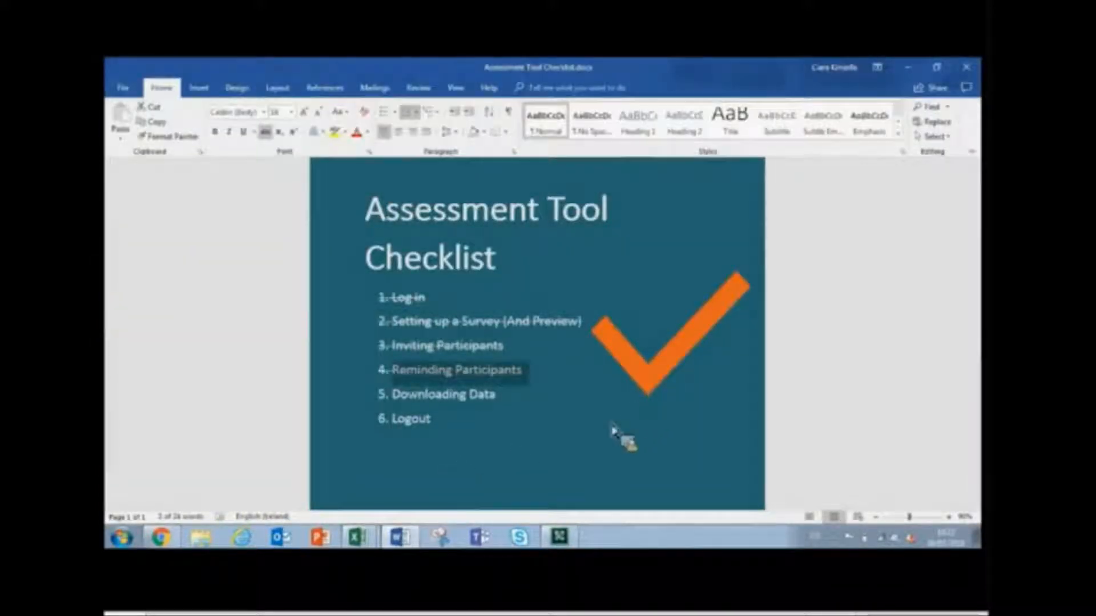
- Return to Chrome and export the survey responses for IT Effectiveness July 2018
left_click(400, 539)
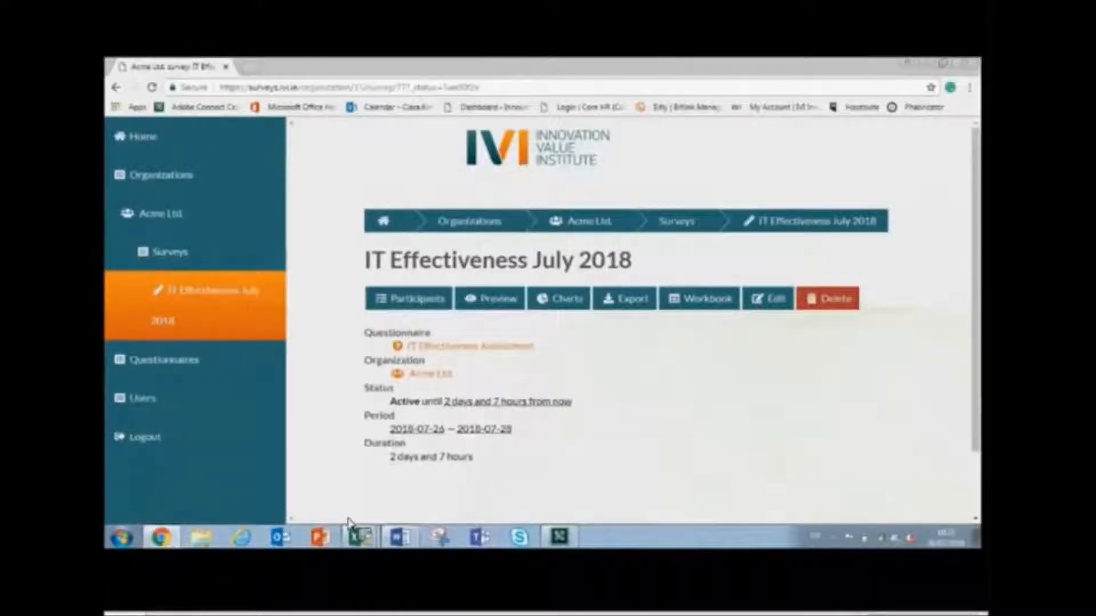
left_click(625, 299)
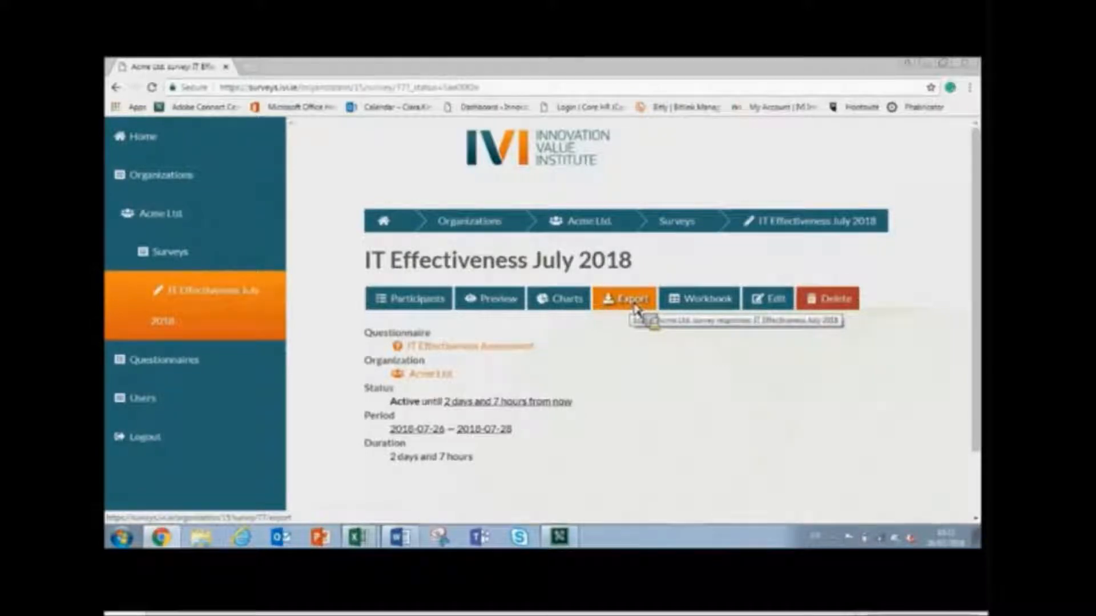
- Switch to the Word checklist and strike through item 5, Downloading Data
key("Tab")
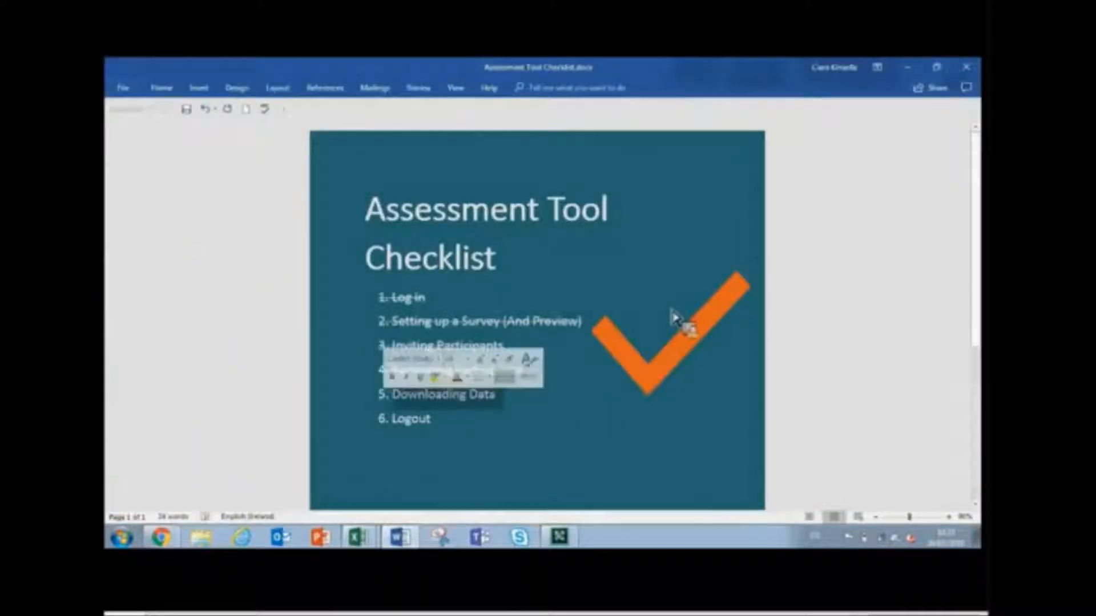
left_click(161, 88)
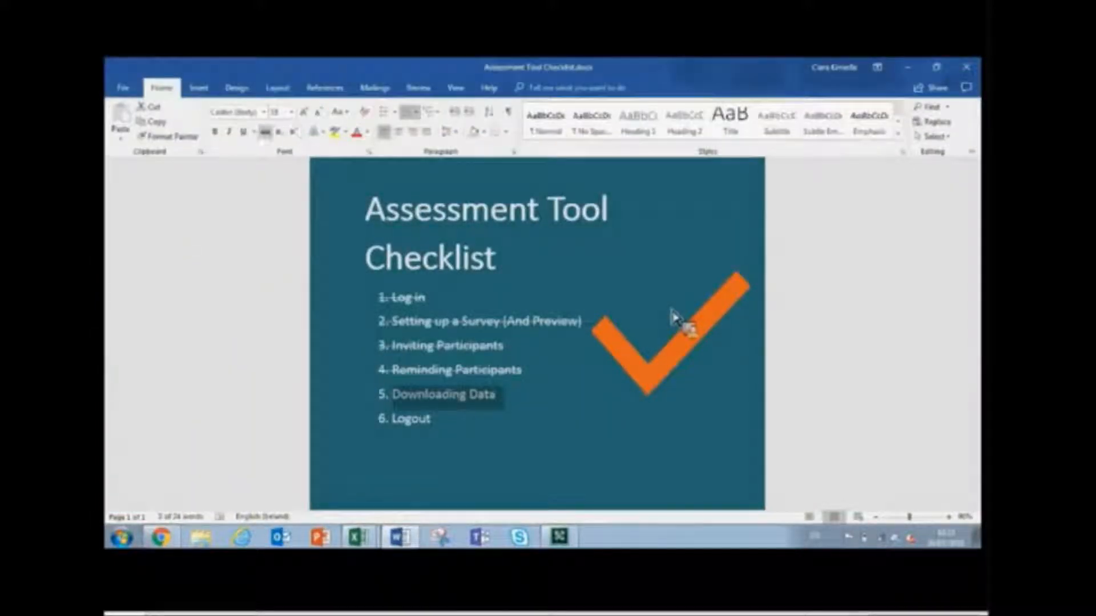
left_click(265, 132)
left_click(642, 345)
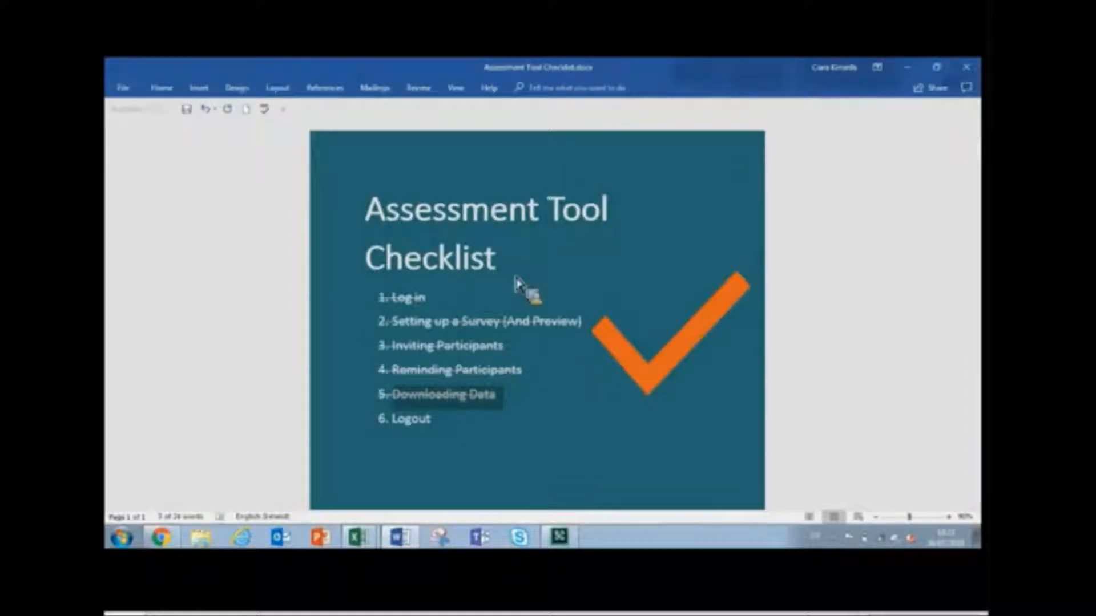
- Return to Chrome and log out of the IVI survey platform
key("alt+Tab")
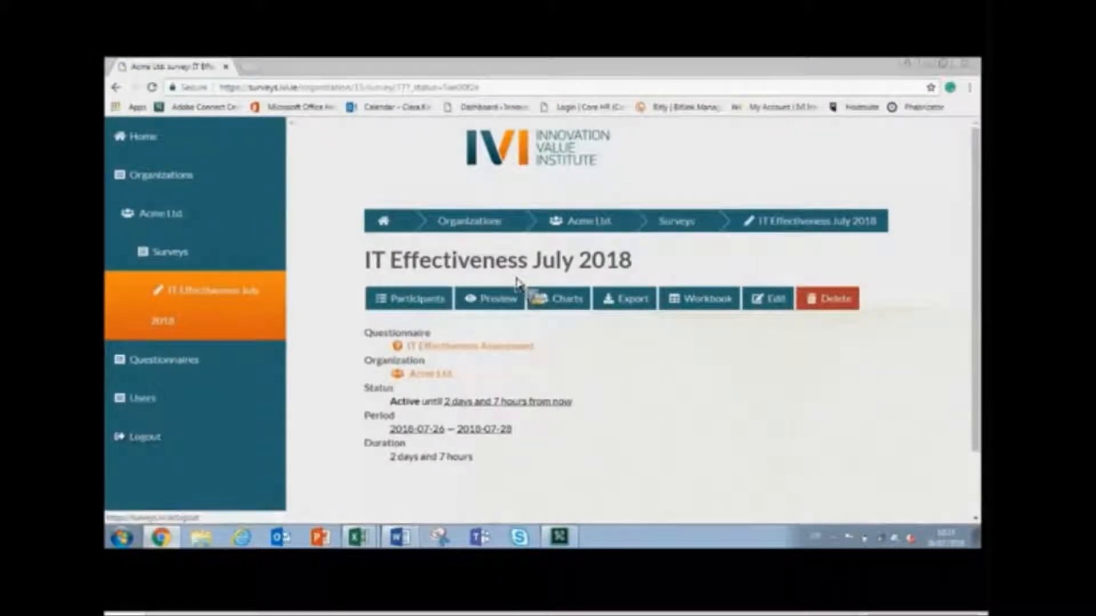
left_click(137, 438)
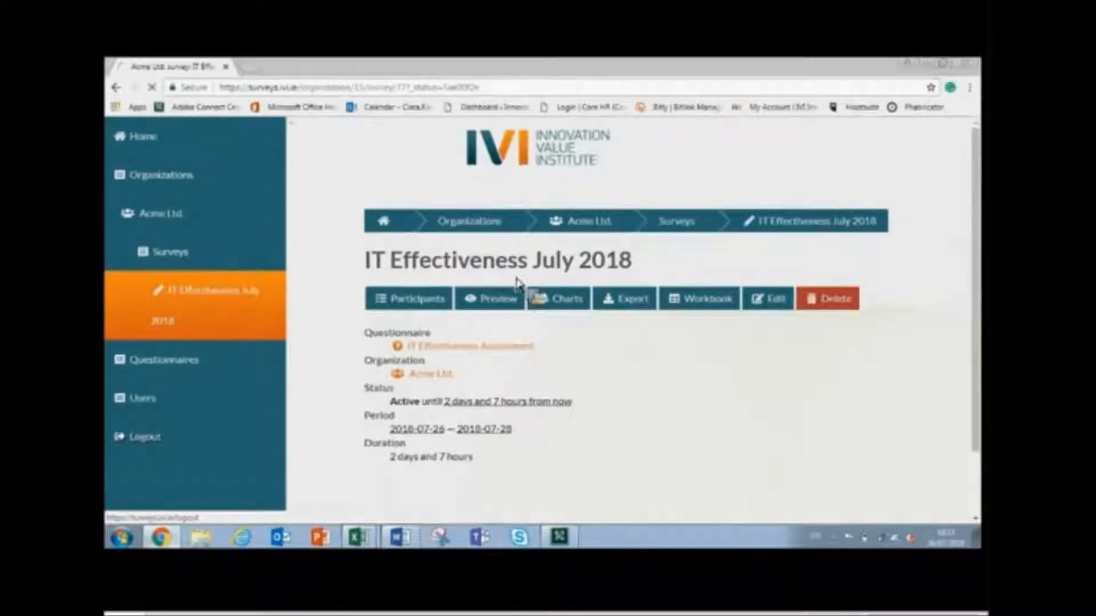